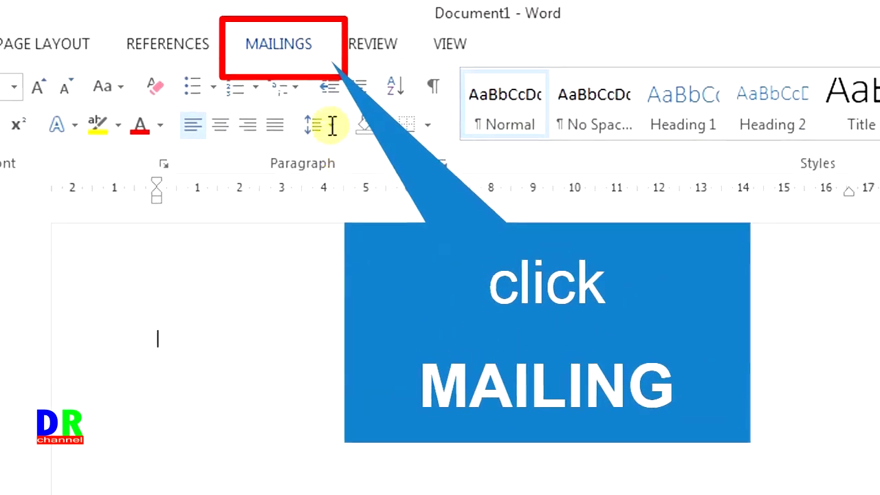
- Start defining a new custom label from the mailing label options
click(300, 43)
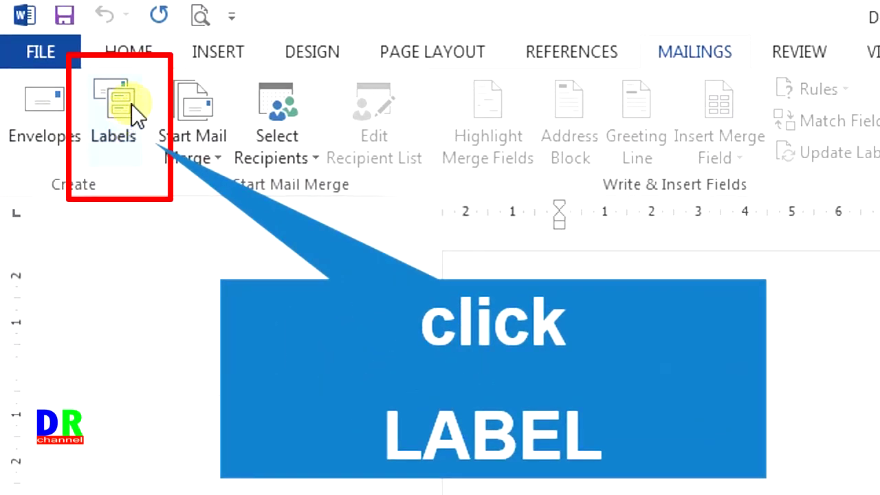
click(132, 101)
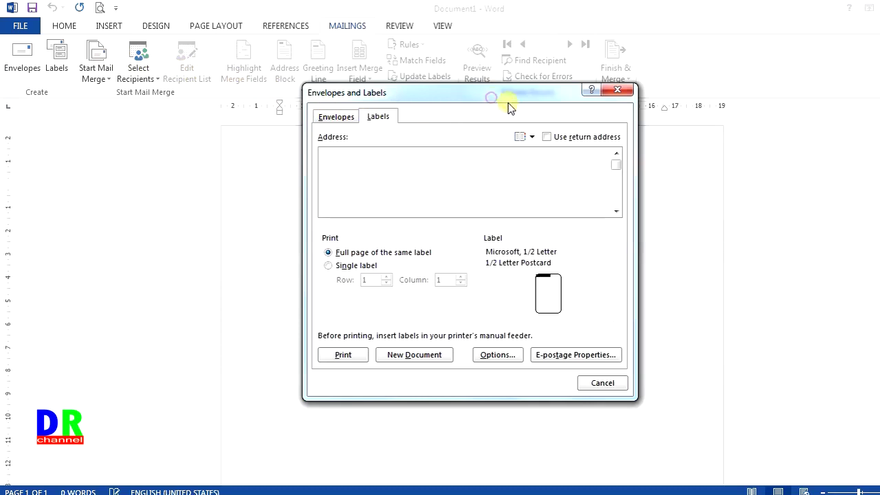
drag(491, 97, 514, 101)
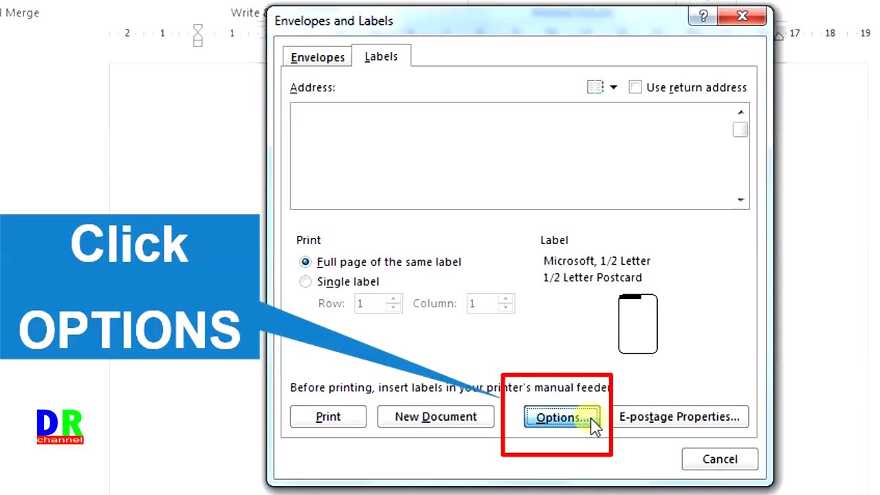
click(591, 421)
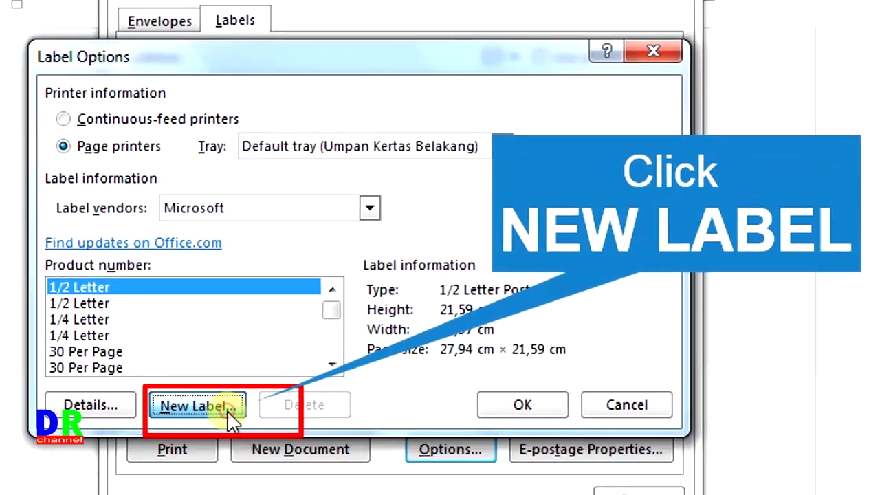
click(228, 411)
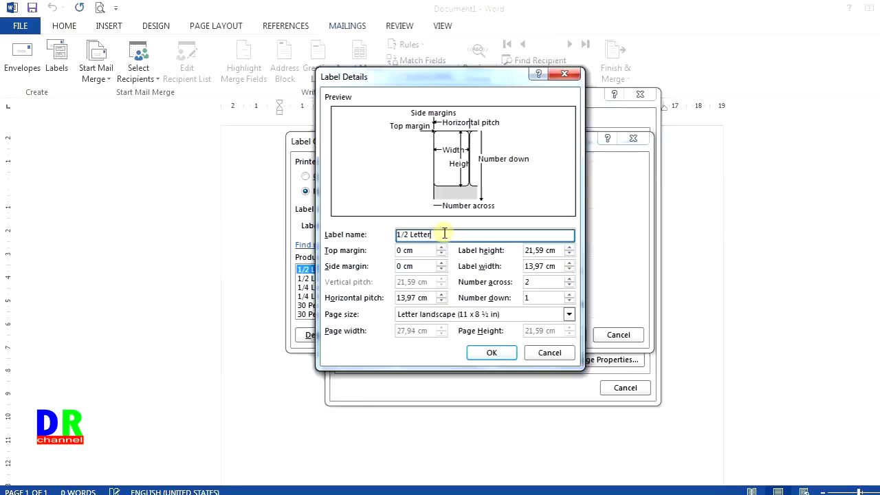
- Name the new label "LAbel TYpe 103"
key(BackSpace)
key(BackSpace)
key(BackSpace)
key(BackSpace)
key(BackSpace)
key(BackSpace)
key(BackSpace)
key(BackSpace)
key(BackSpace)
key(BackSpace)
text(Lab)
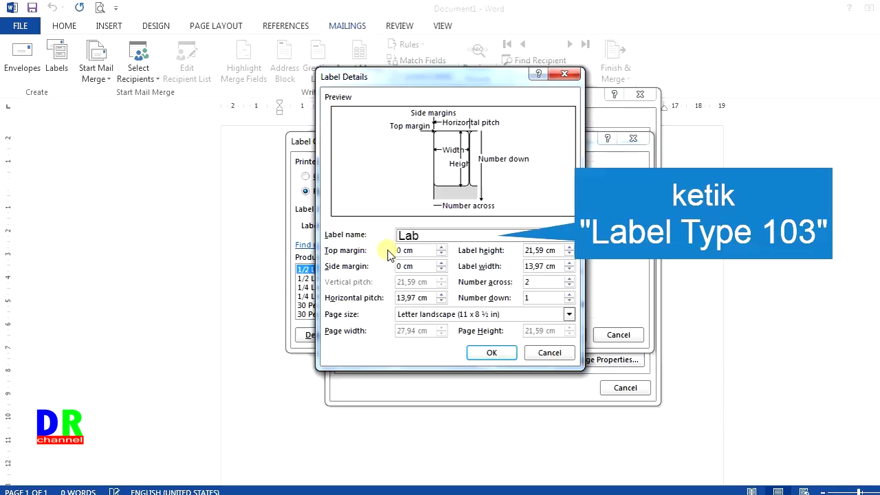
text(el TYpe 103)
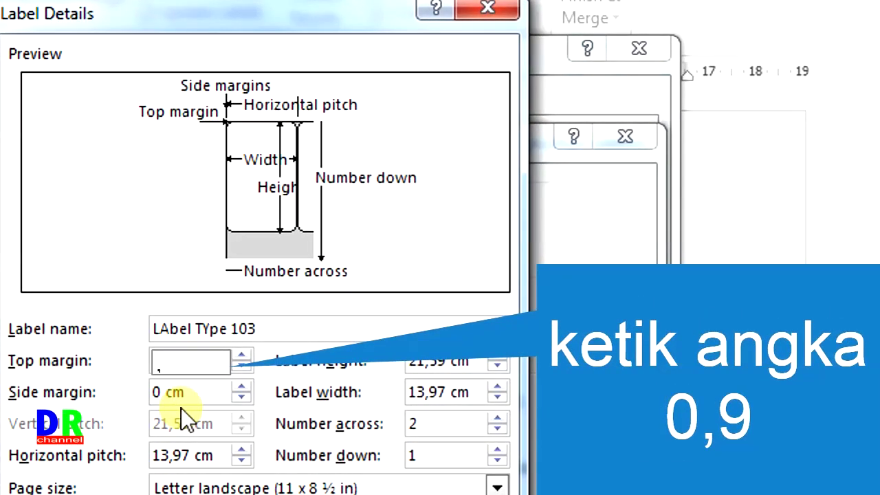
- Set the label's top margin to 0,9 cm, side margin to 0,2 cm, height to 3,2 cm and width to 6,4 cm
text(9)
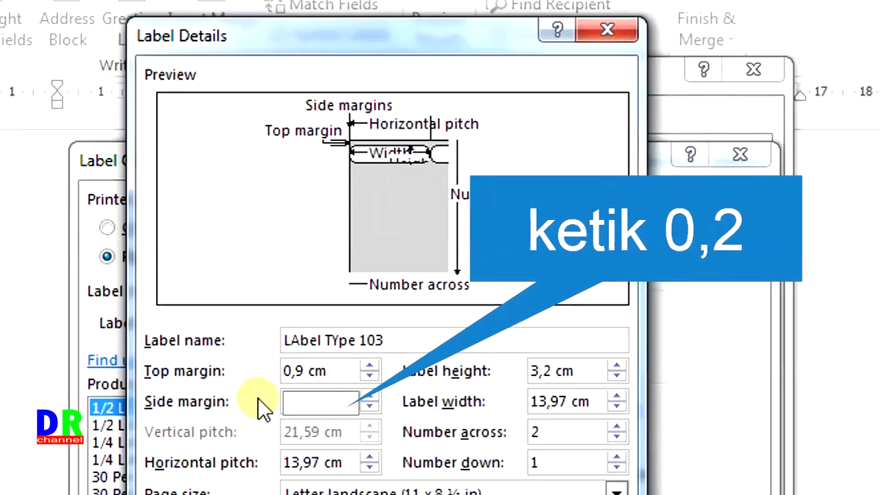
text(0,2)
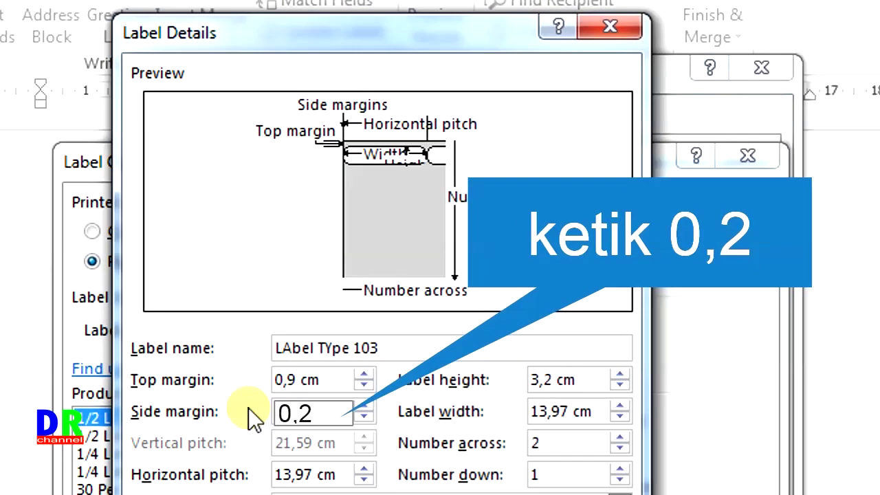
key(Tab)
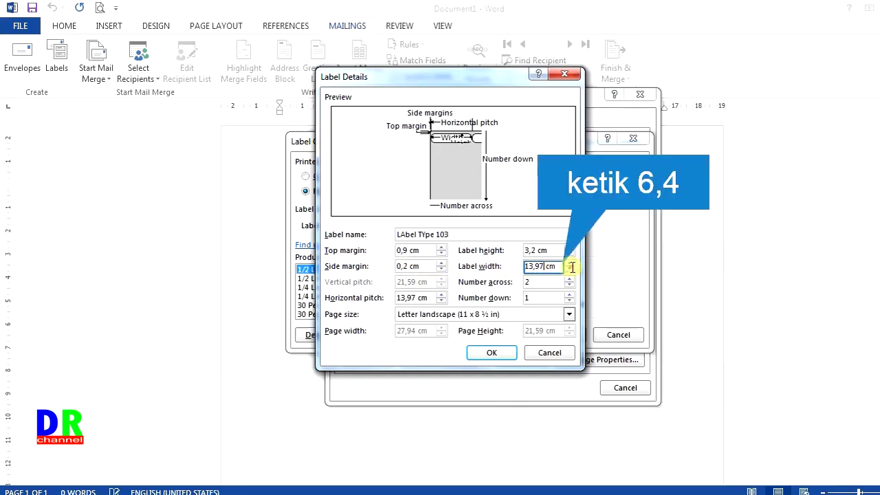
key(BackSpace)
text(6)
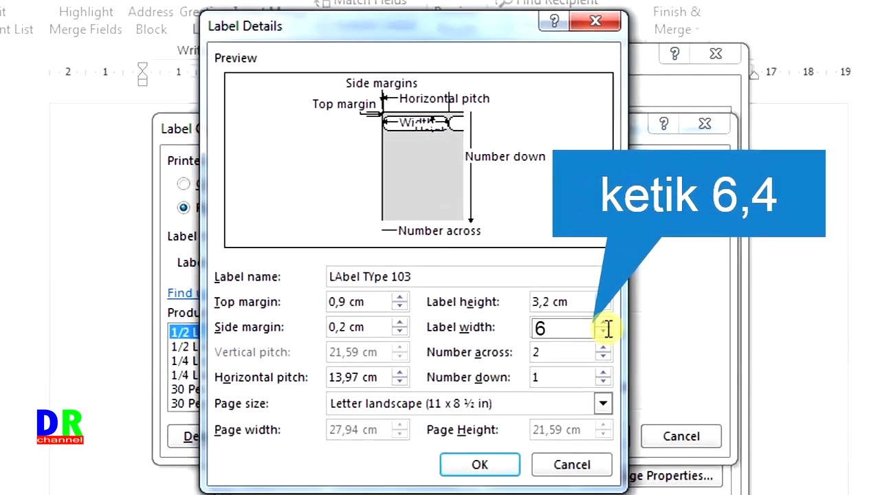
text(,4)
- Lay out 3 labels across and 4 down, with a vertical pitch of 3,8 cm and a horizontal pitch of 6,8 cm
key(Tab)
key(BackSpace)
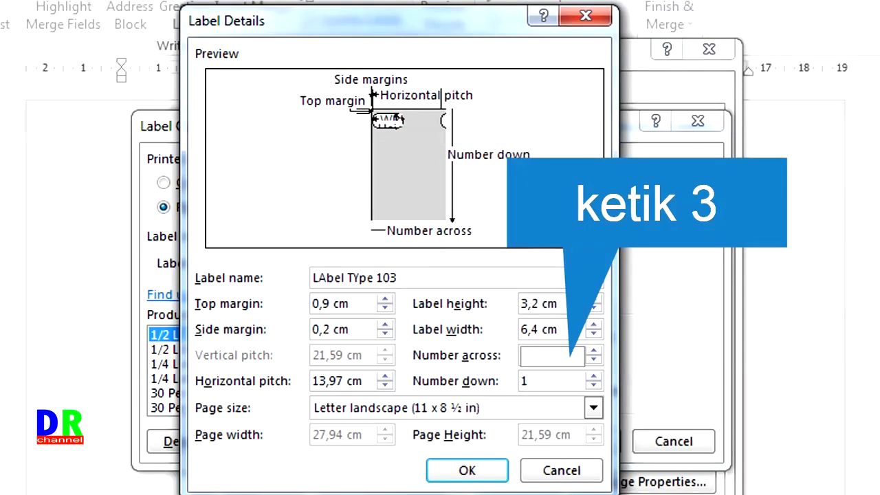
key(Tab)
key(BackSpace)
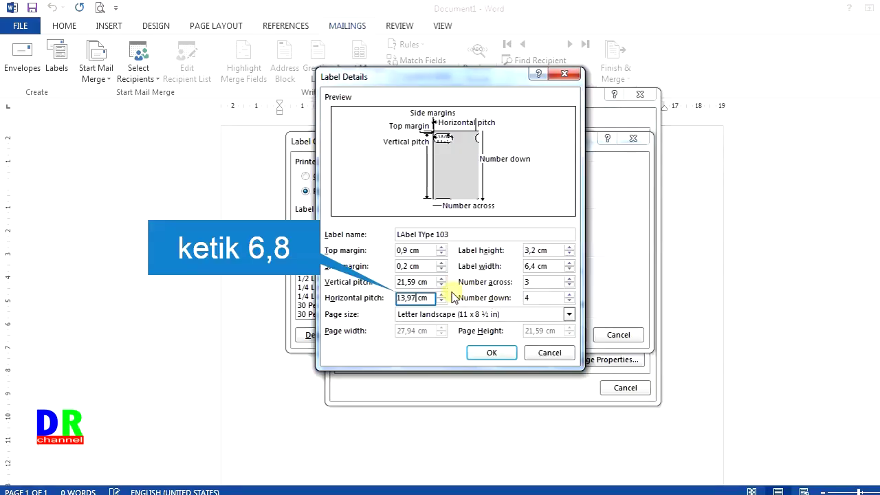
double_click(352, 385)
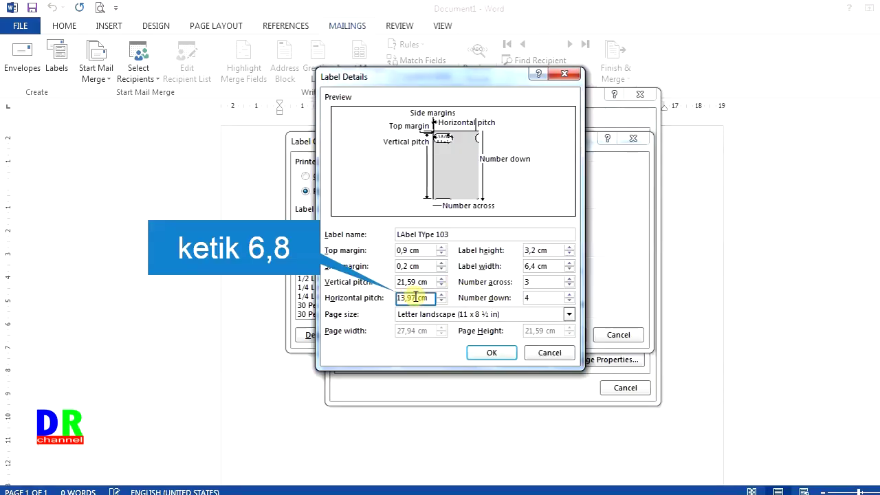
text(6,8 cm)
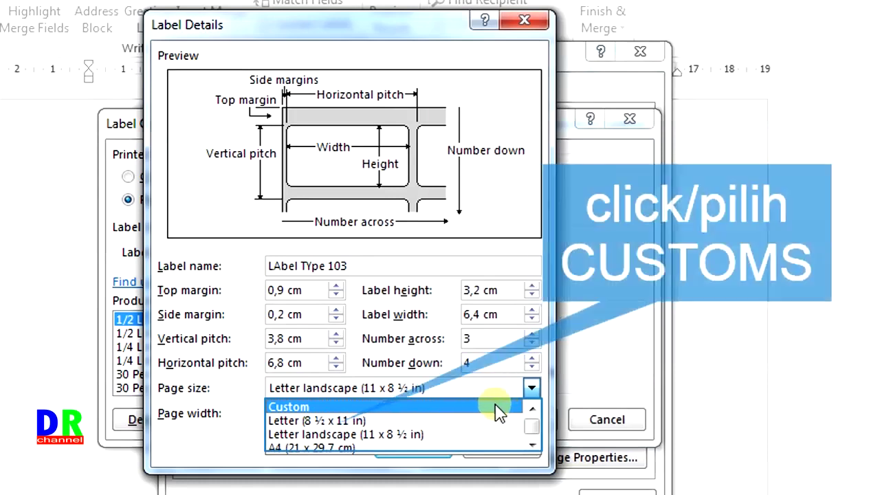
- Give the label sheet a custom page size, 20,4 cm wide and 16,5 cm high
click(496, 406)
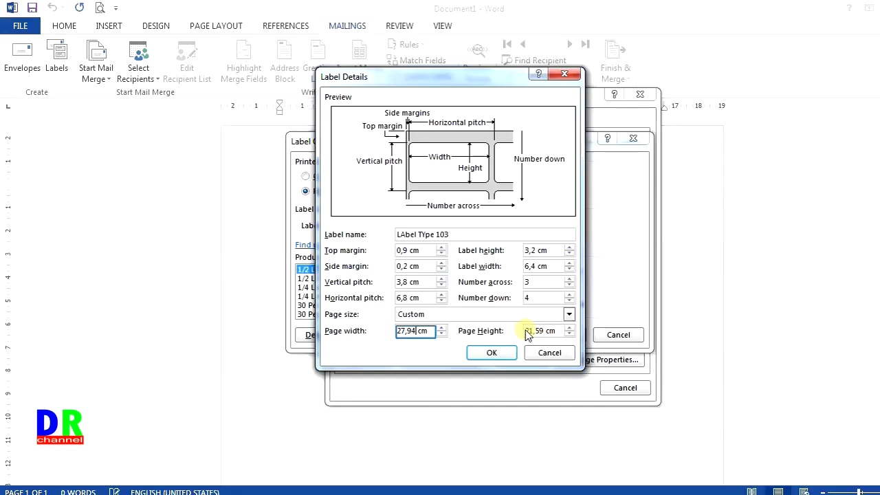
double_click(415, 332)
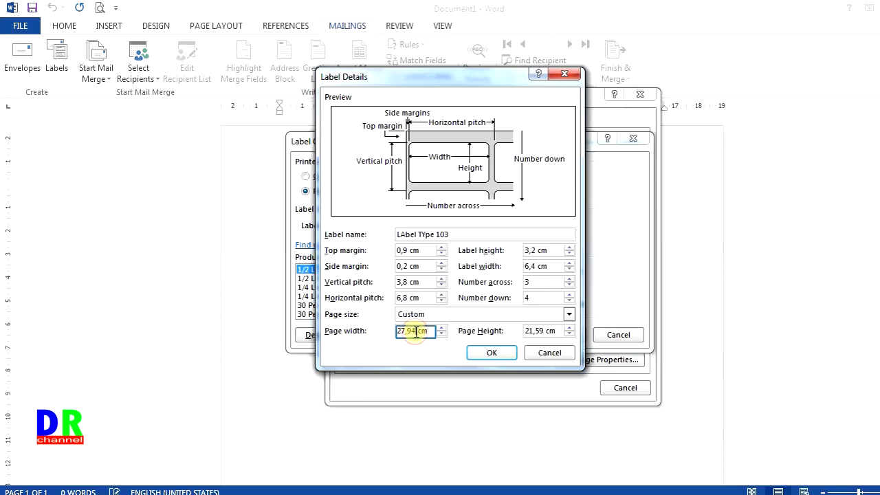
key(BackSpace)
text(20,4)
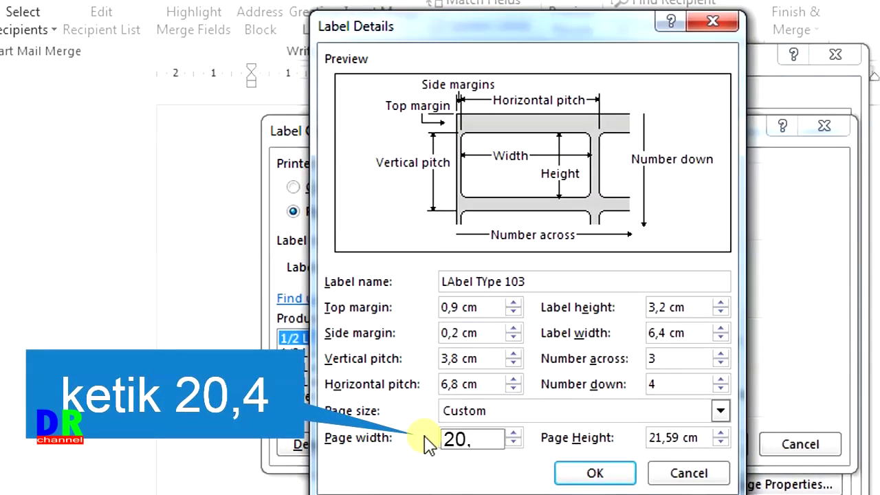
key(Tab)
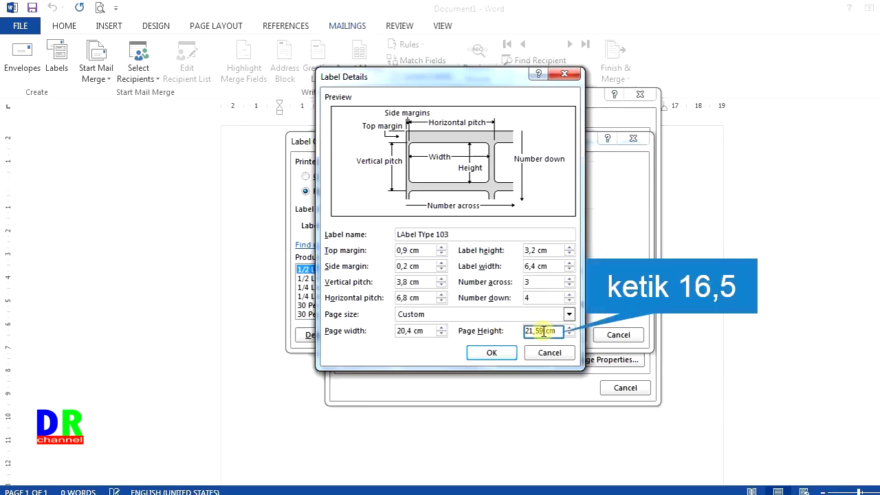
key(BackSpace)
text(16,5)
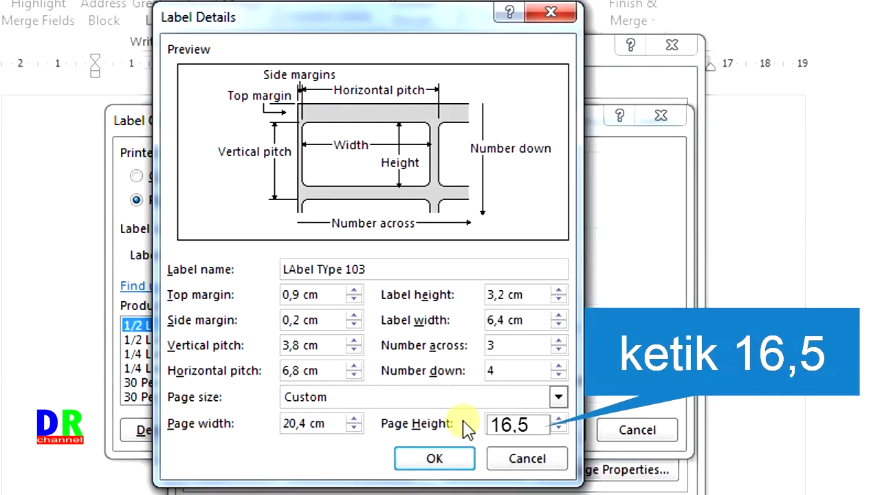
key(Tab)
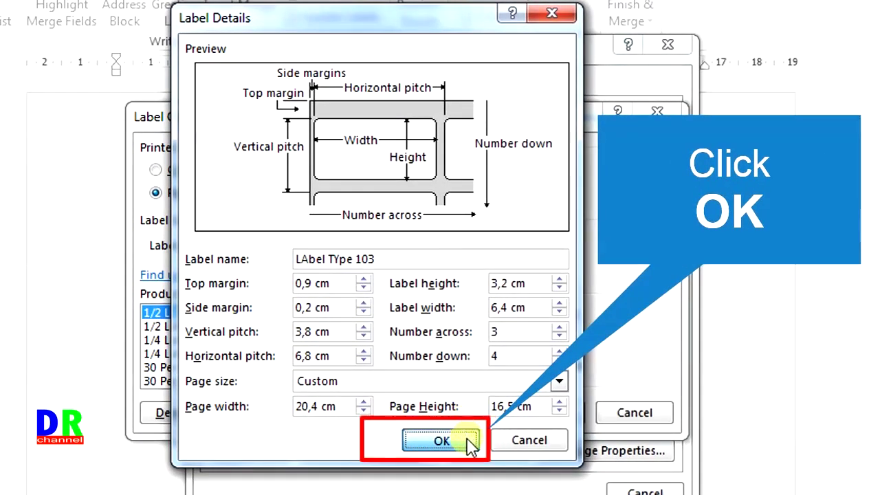
- Save the custom label definition and generate a new document of blank labels from it
click(467, 444)
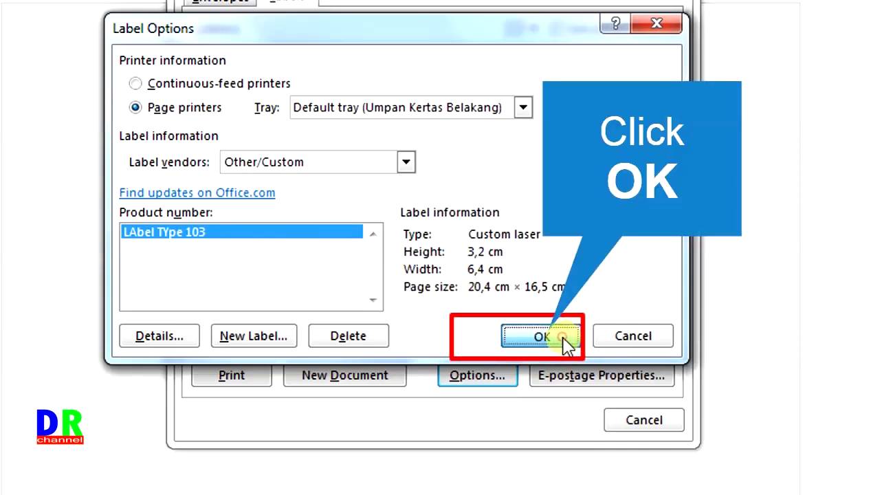
click(541, 336)
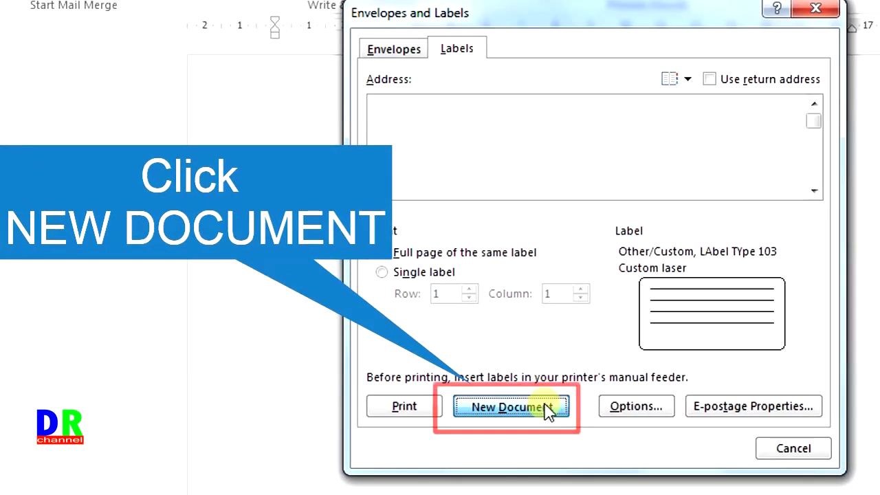
click(553, 407)
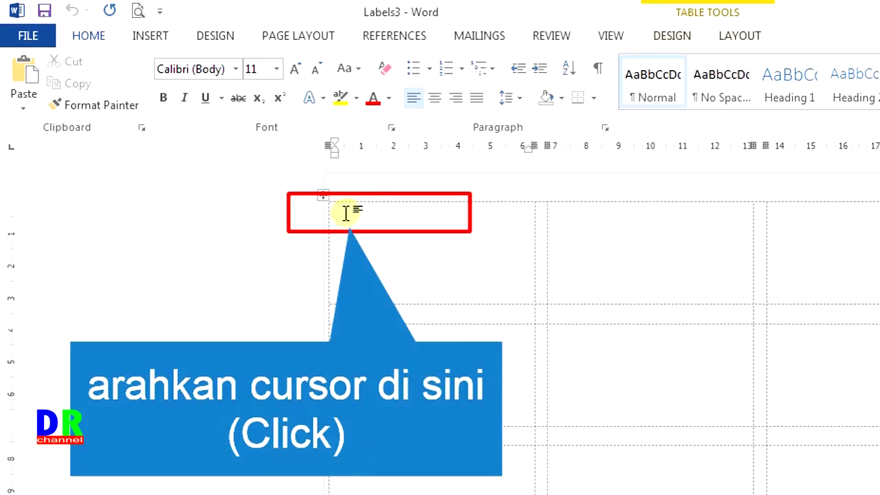
- With the first label cell active, connect the 'Teman SMA$' table of the existing list DAFTAR UNDNAGN EXP as mail merge recipients
click(346, 213)
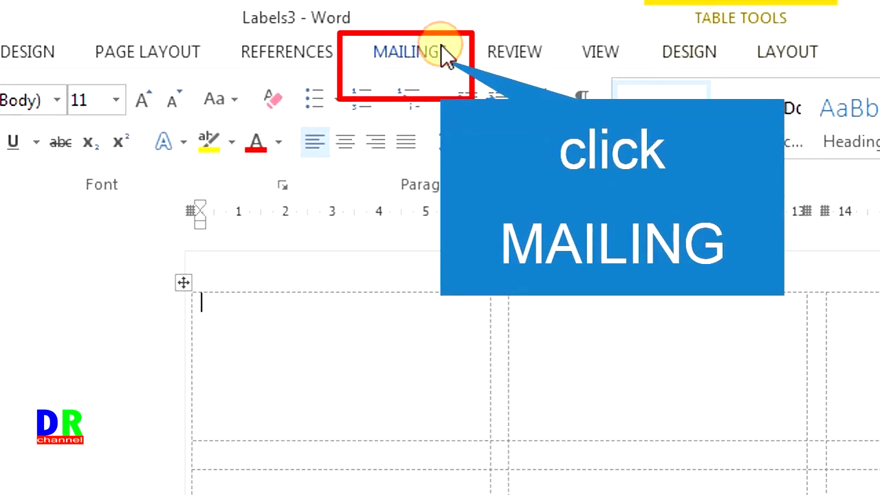
click(442, 47)
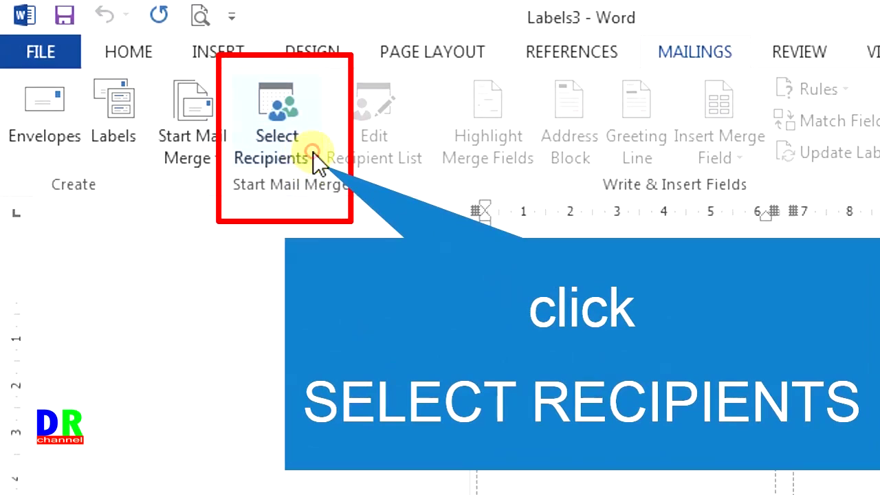
click(312, 152)
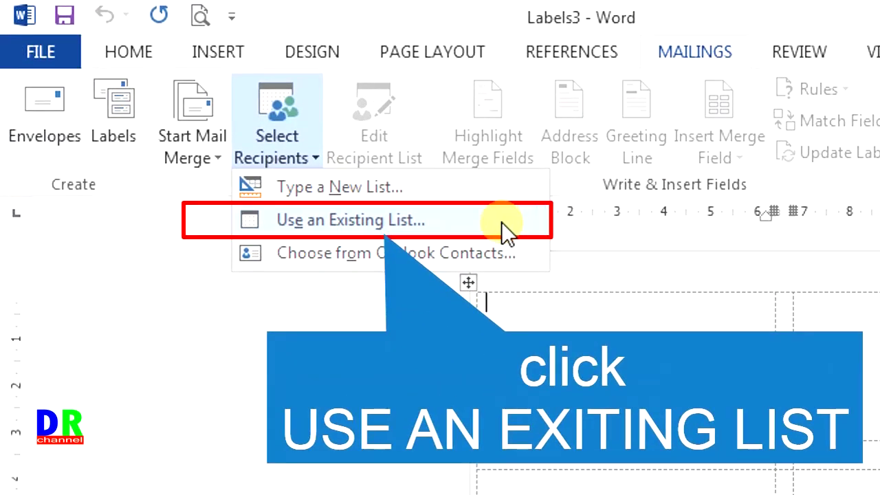
click(486, 216)
mouse_move(108, 144)
mouse_down()
mouse_move(106, 164)
mouse_move(117, 127)
mouse_move(119, 145)
mouse_up()
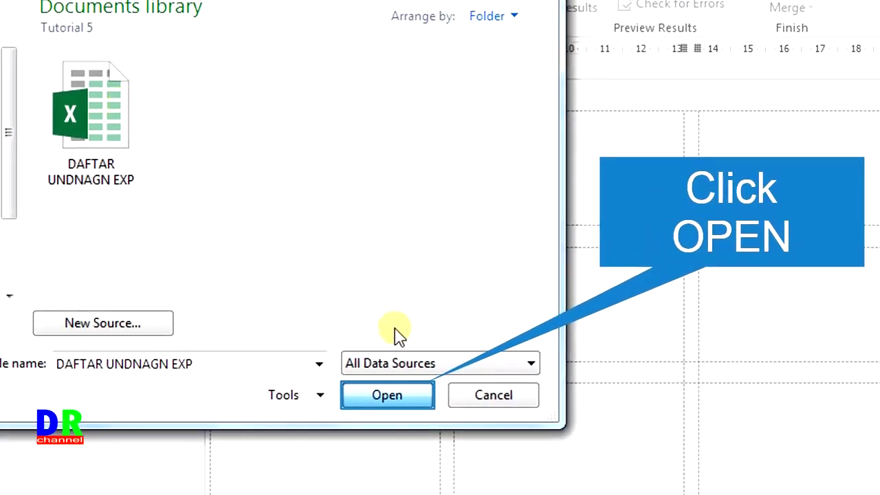
click(415, 399)
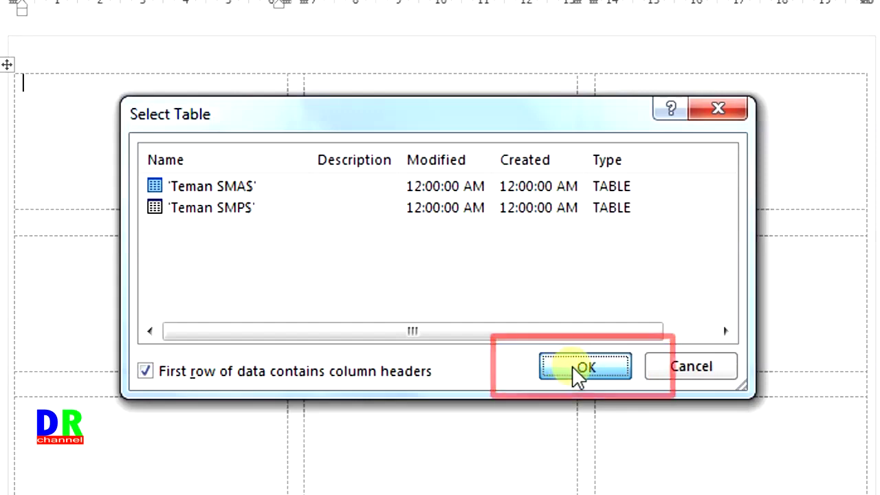
click(605, 367)
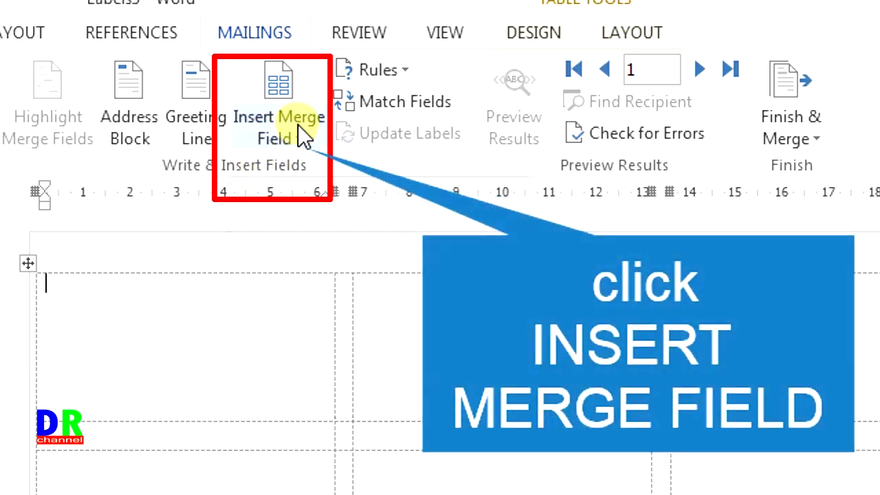
- Insert the NAMA merge field in the first label and add the line "Di –" beneath it, followed by a new line
click(298, 137)
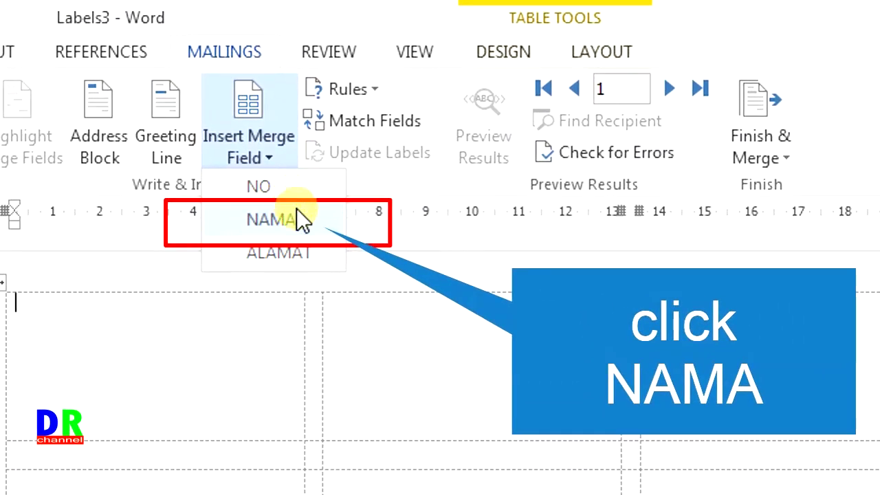
click(302, 220)
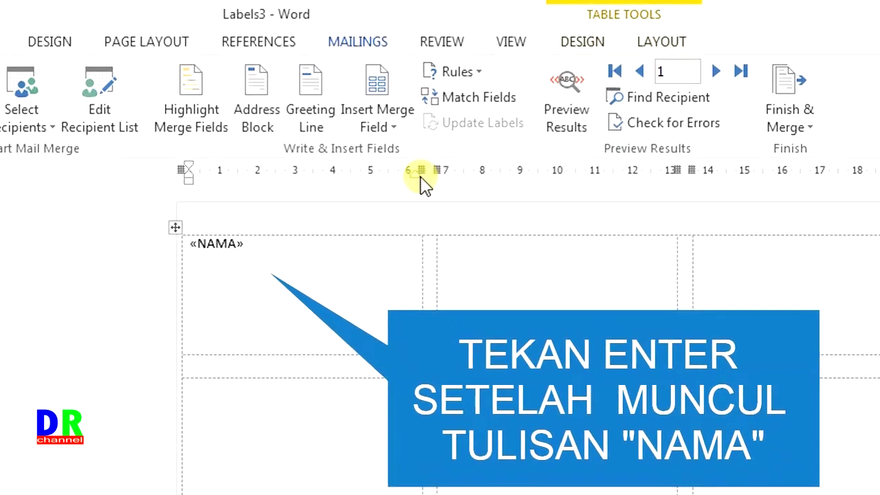
key(Return)
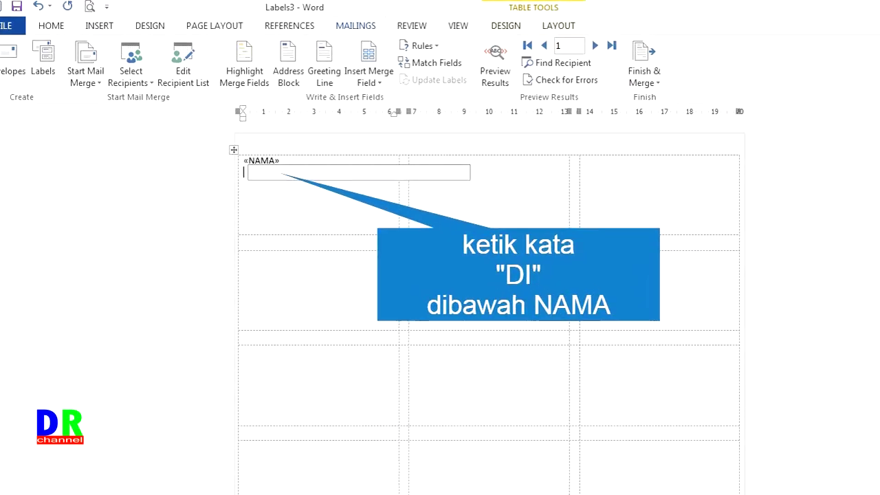
text(Di)
text( -)
key(Return)
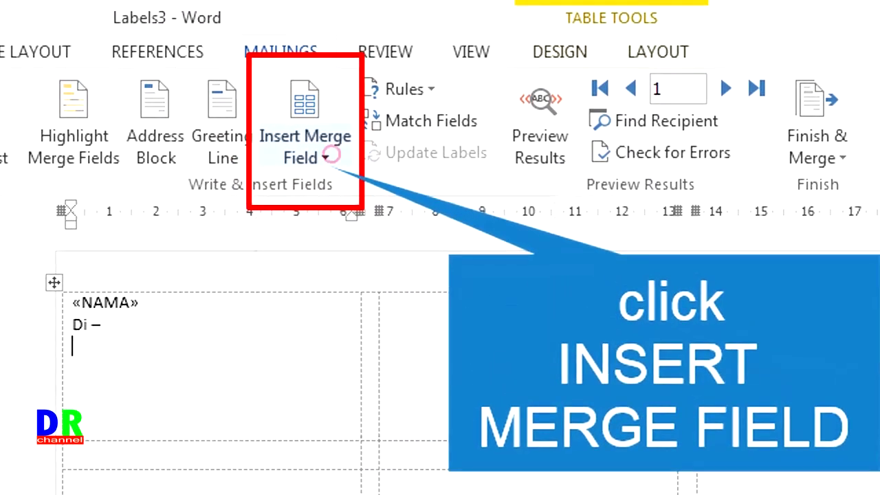
- Insert the ALAMAT merge field on the third line of the first label and copy that label's full text into the second label
click(326, 157)
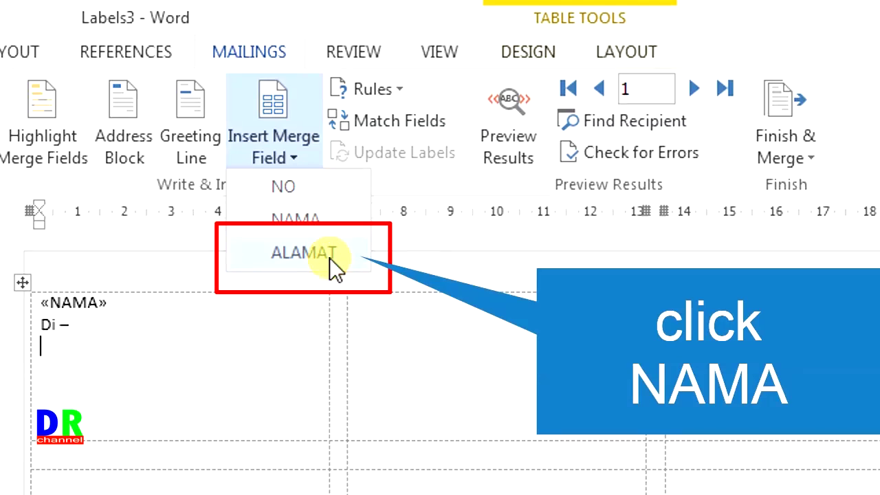
click(329, 258)
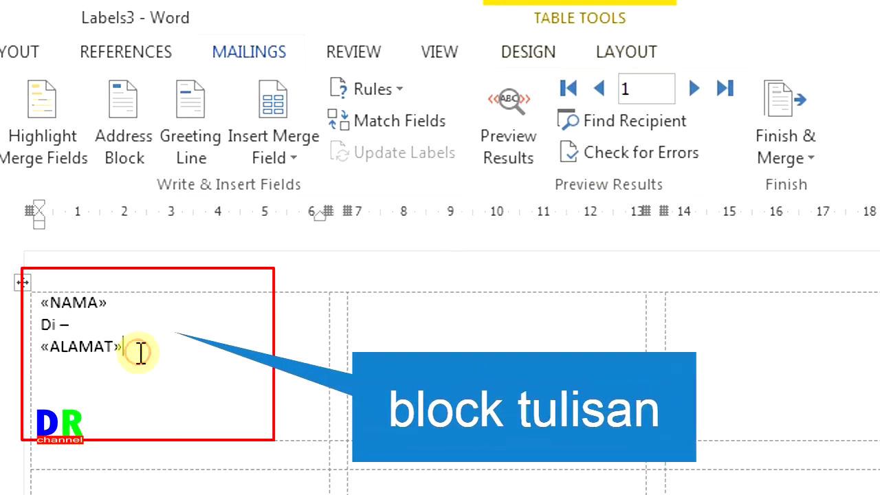
drag(139, 352, 42, 308)
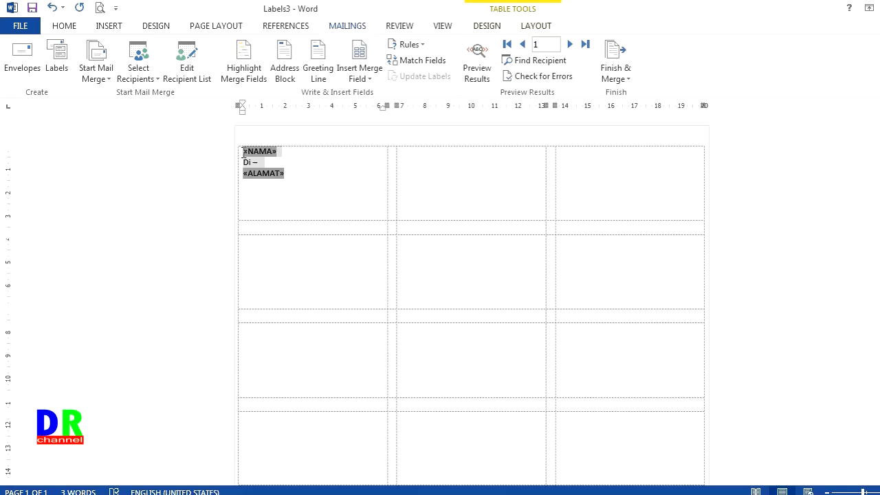
right_click(275, 152)
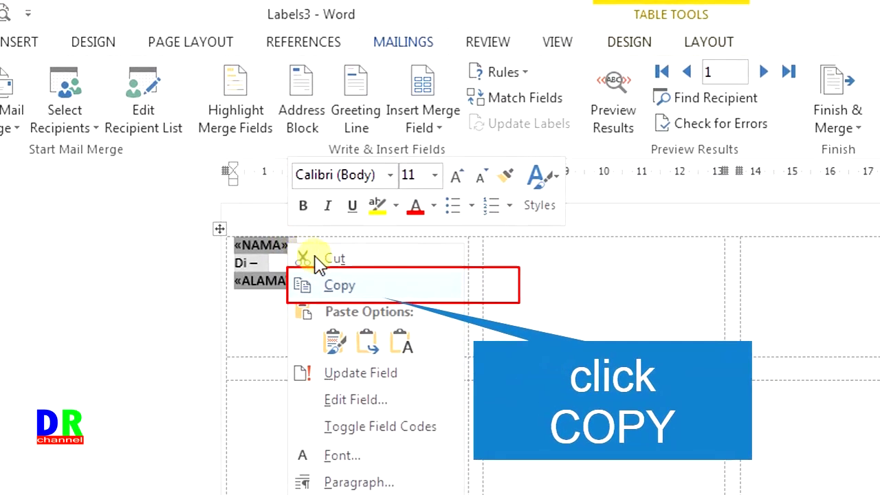
click(382, 289)
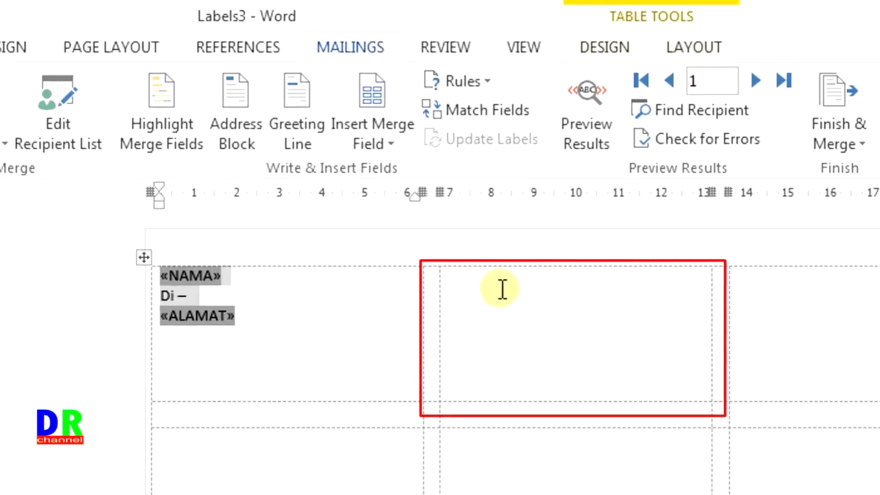
click(515, 316)
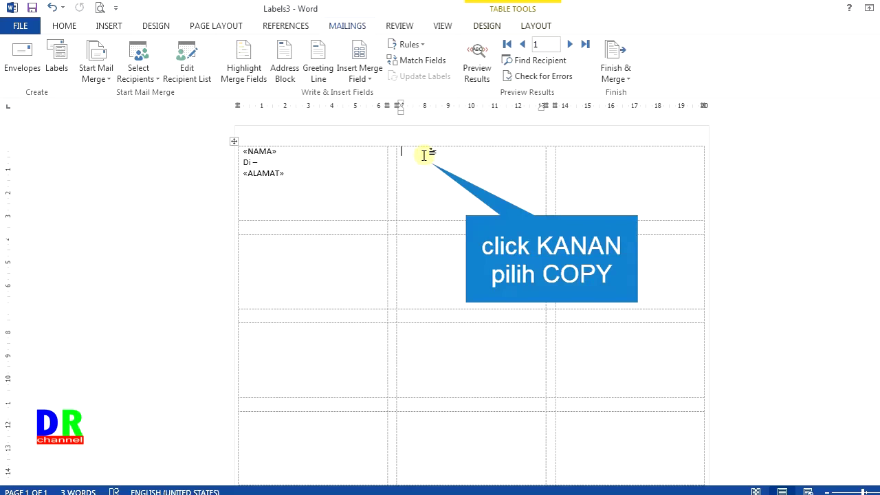
key(ctrl+v)
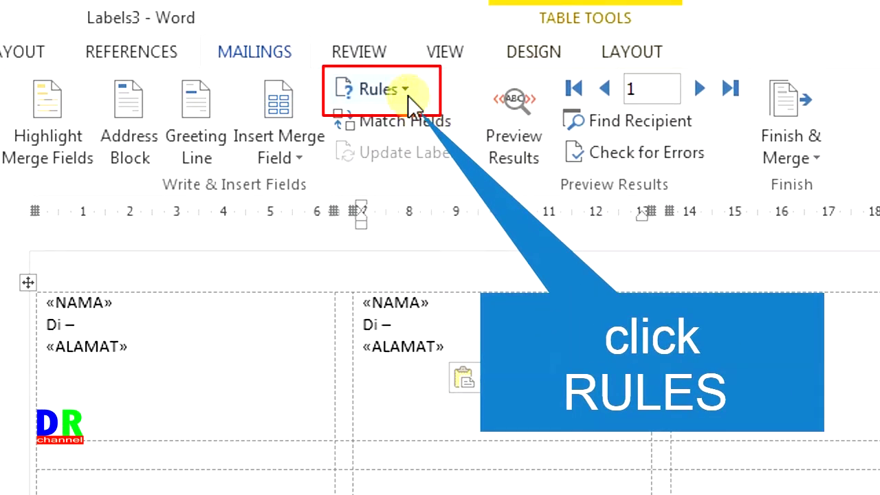
- Insert a Next Record rule before the NAMA field in the second label and copy that label's full contents into the third label
click(406, 94)
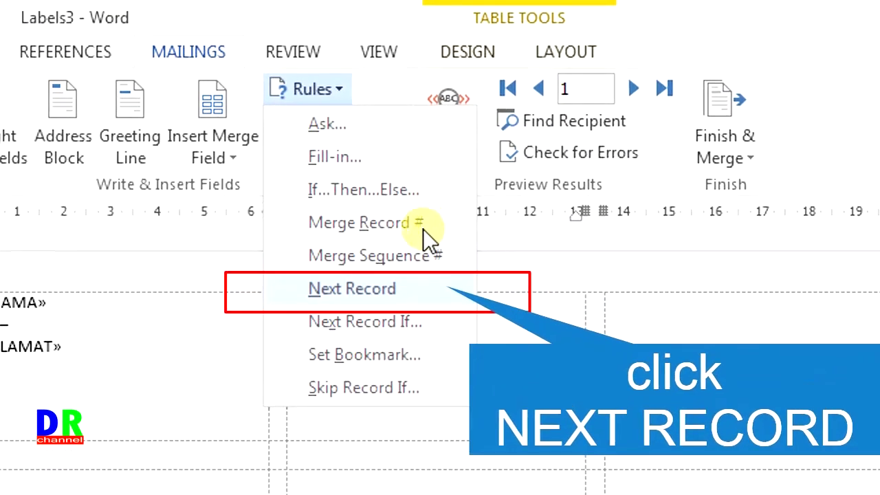
click(423, 291)
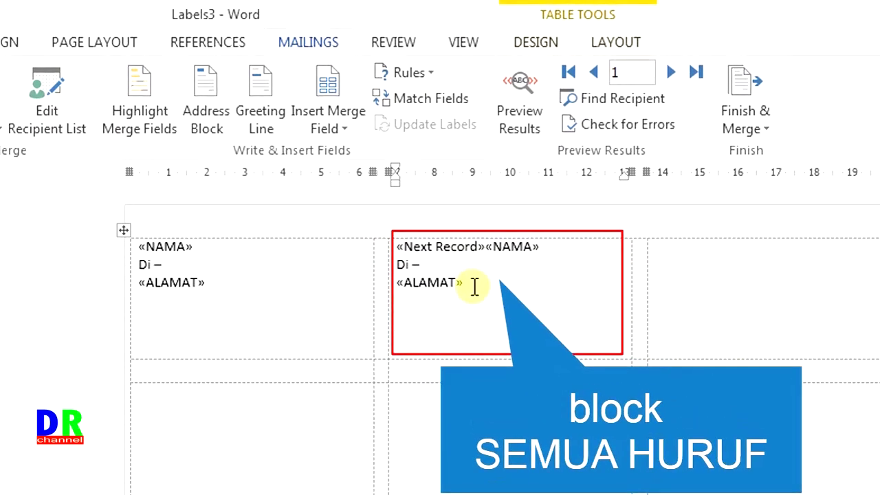
drag(472, 287, 397, 248)
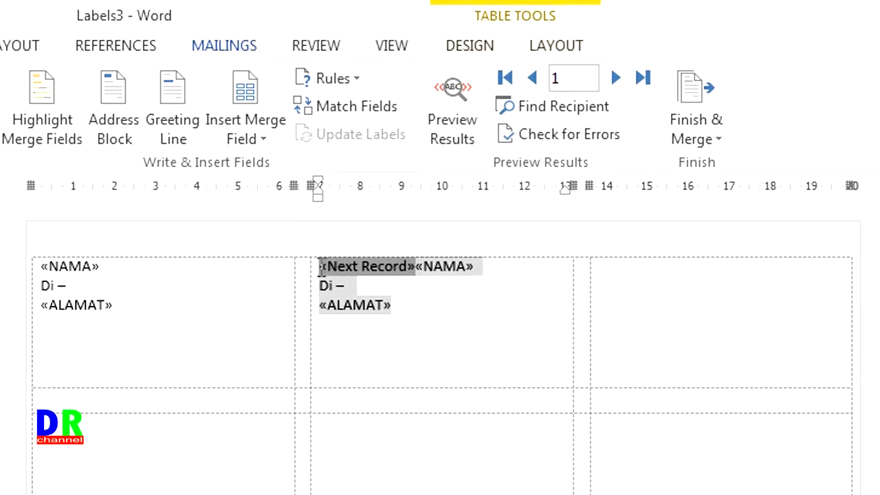
right_click(336, 269)
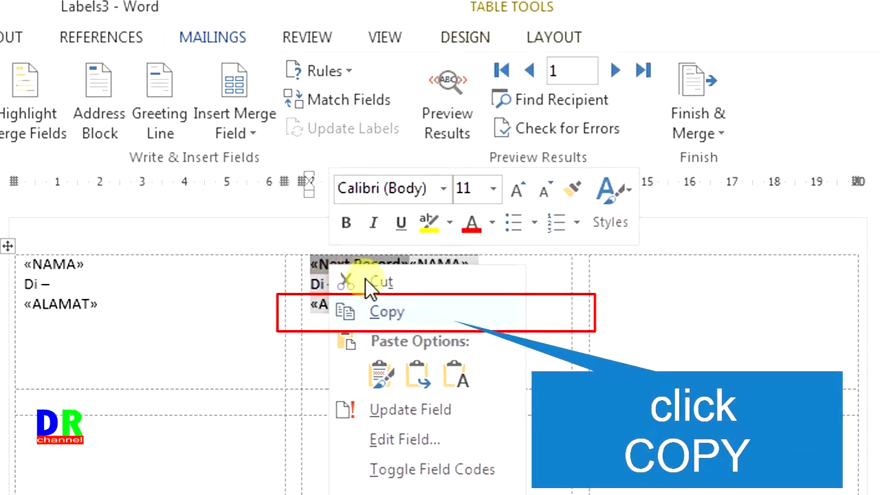
click(426, 313)
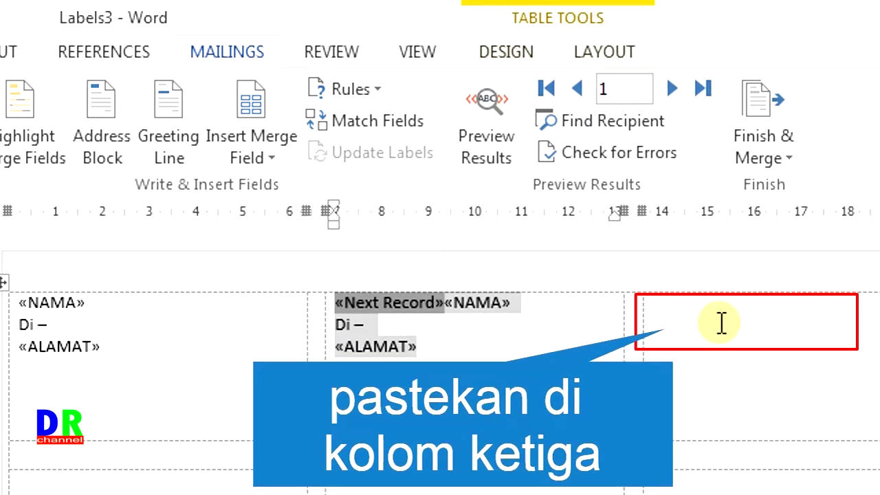
click(721, 323)
key(ctrl+v)
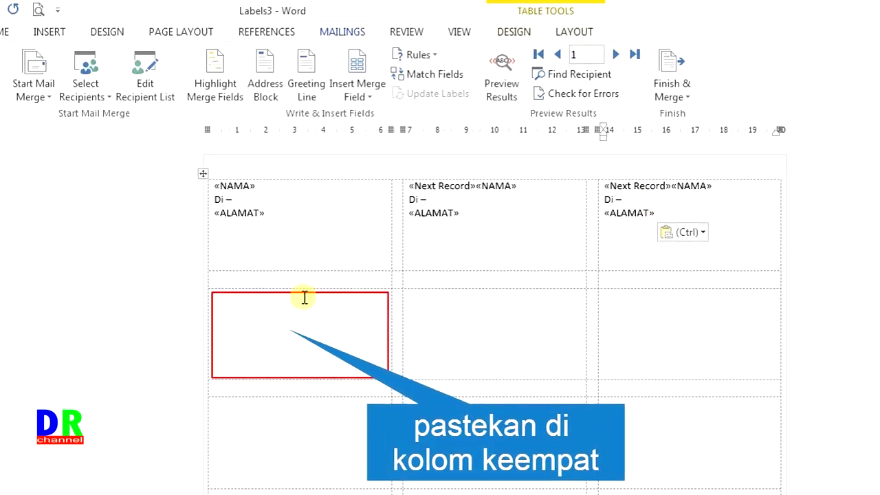
- Paste the copied Next Record label contents into every remaining label in the second, third and fourth rows
click(267, 259)
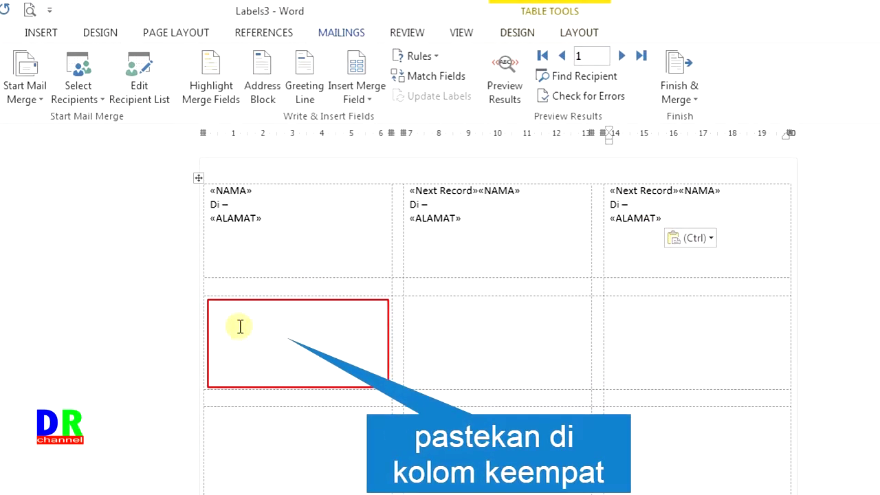
key(ctrl+v)
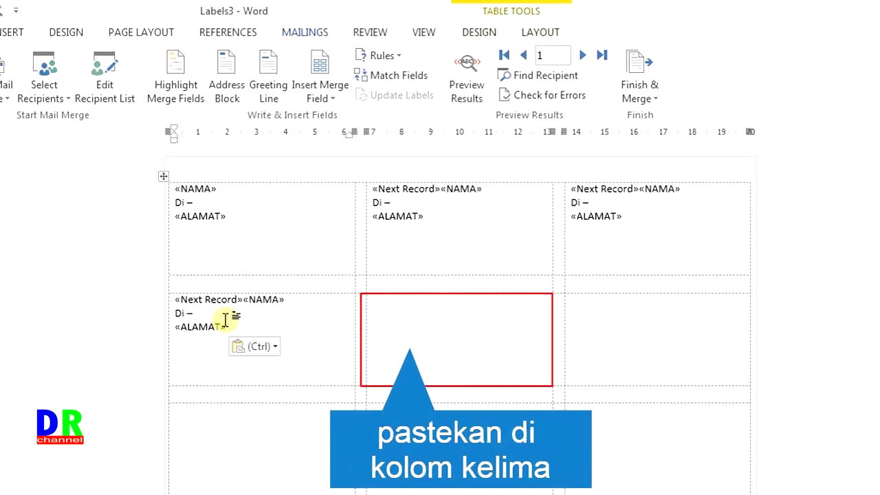
click(449, 314)
key(ctrl+v)
click(601, 318)
key(ctrl+v)
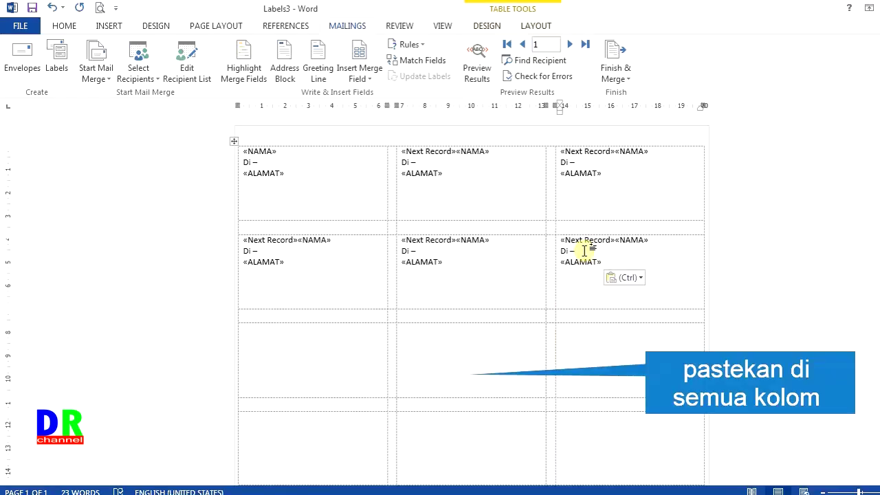
click(259, 337)
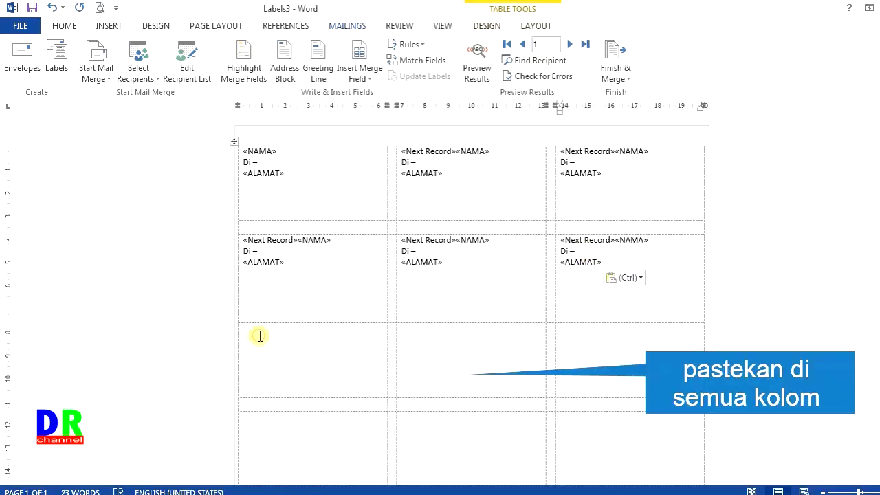
key(ctrl+v)
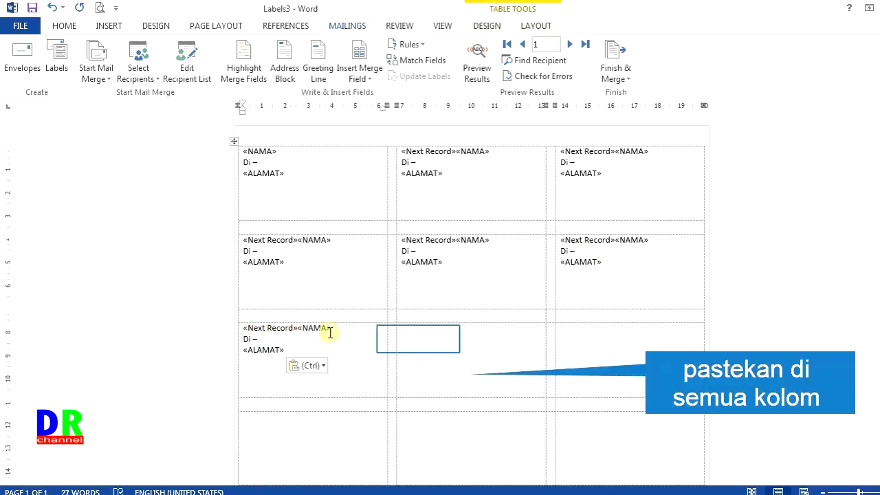
key(ctrl+v)
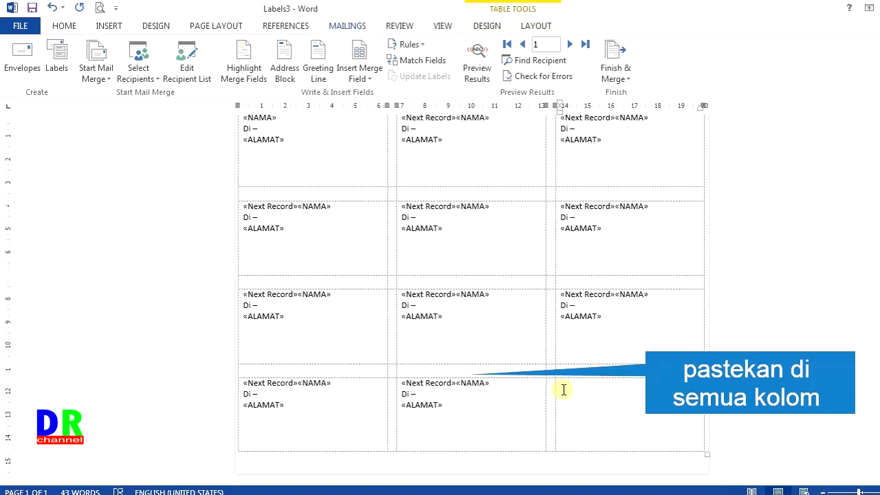
key(ctrl+v)
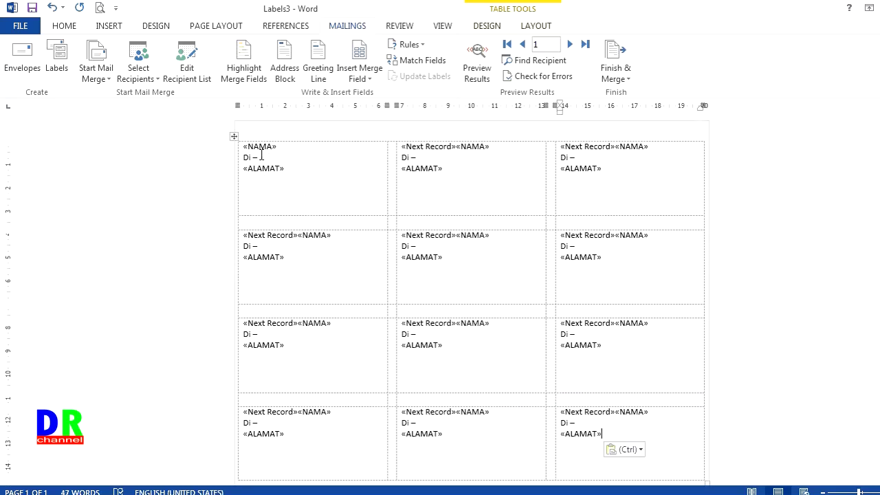
- Centre the text of all labels and set its font to Arial Narrow, size 12
drag(242, 148, 647, 454)
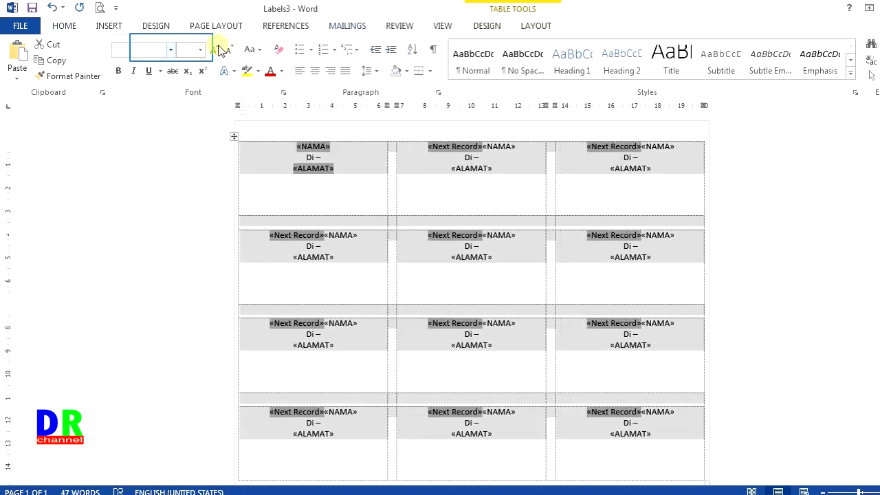
click(171, 49)
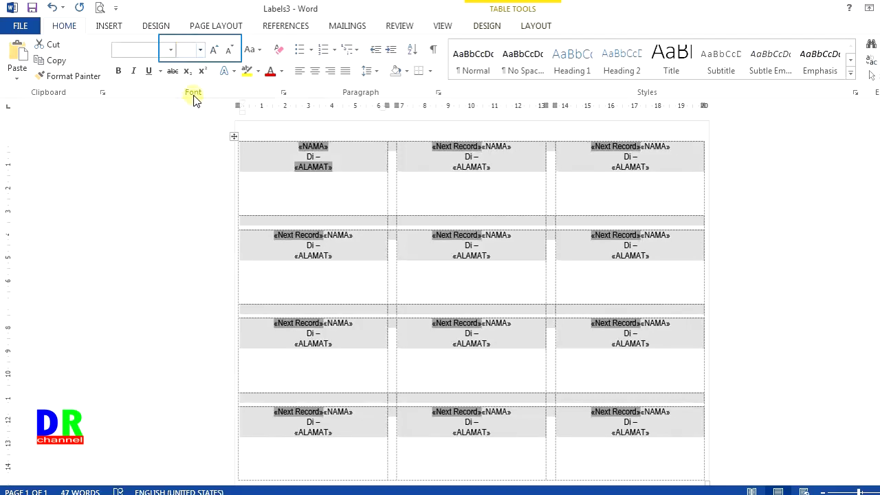
click(200, 50)
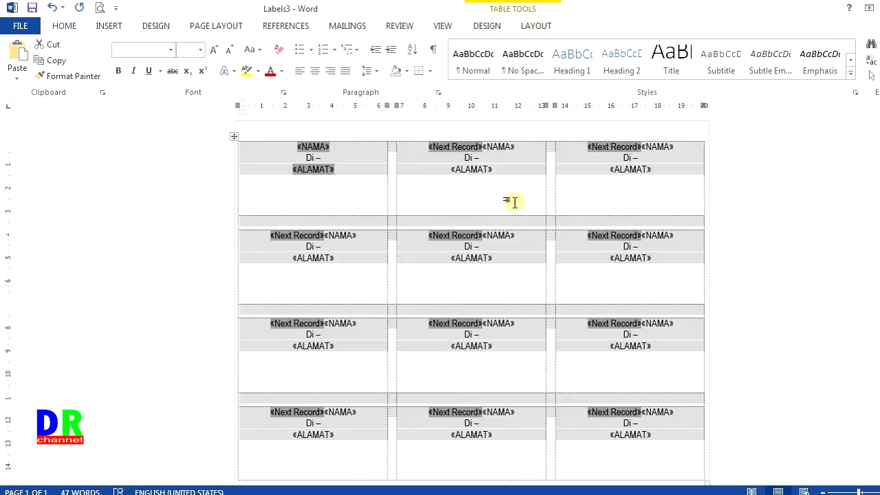
click(171, 49)
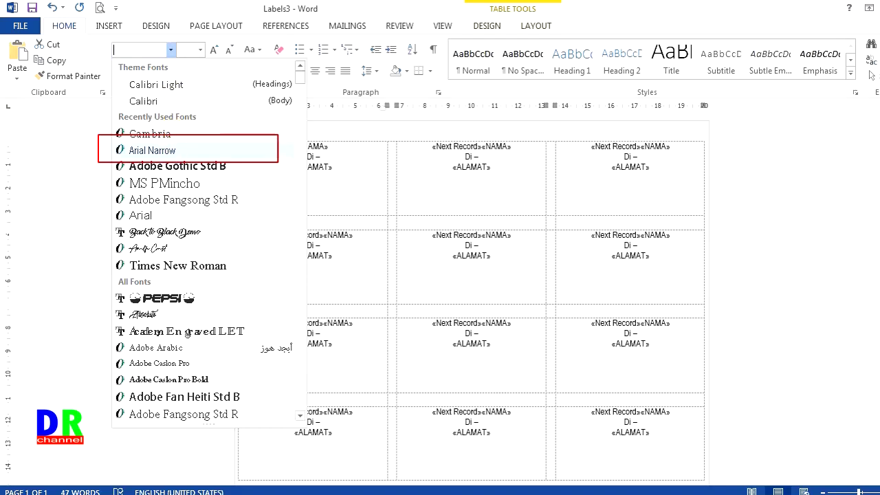
click(152, 150)
click(200, 49)
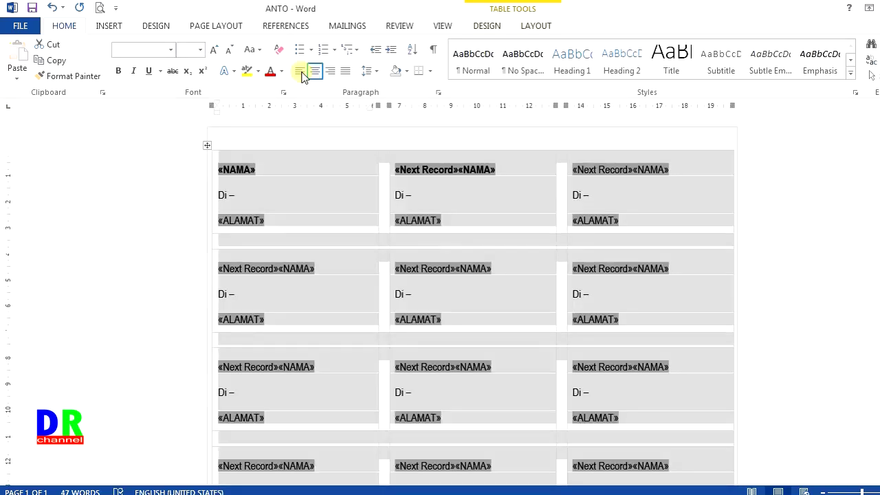
- Apply centre alignment to the selected labels and add a line break before the Next Record field in the second label
click(315, 73)
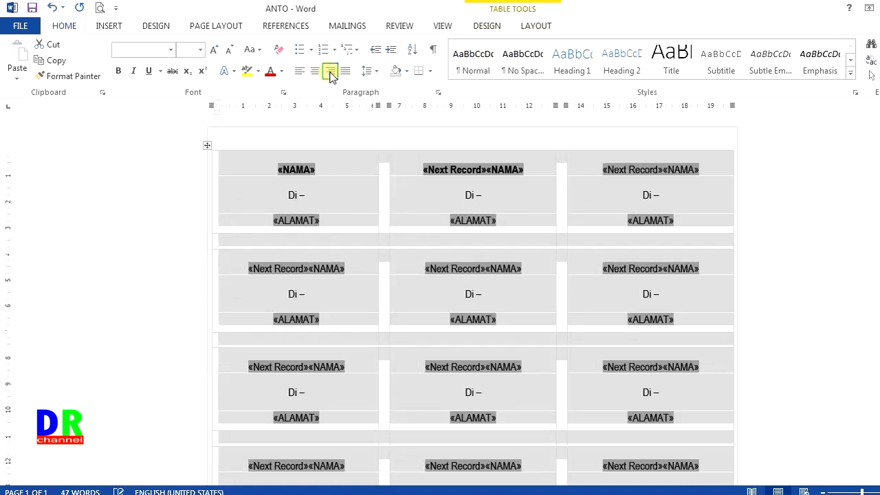
click(421, 158)
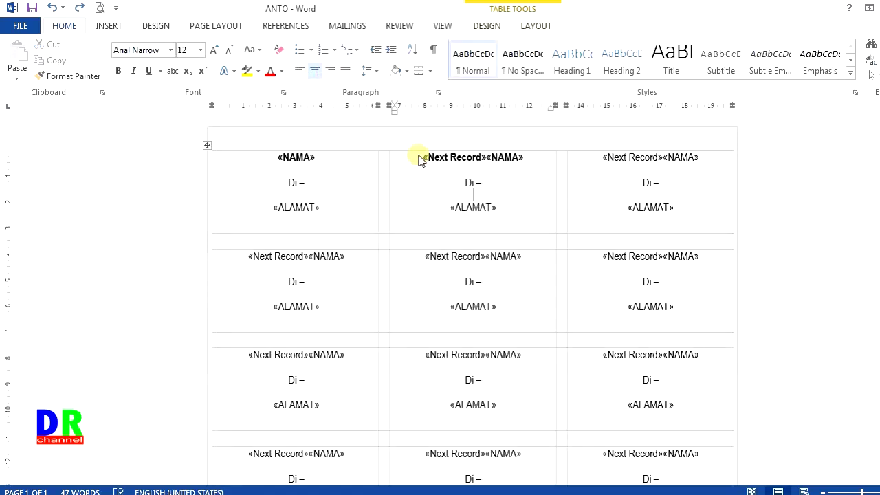
click(419, 158)
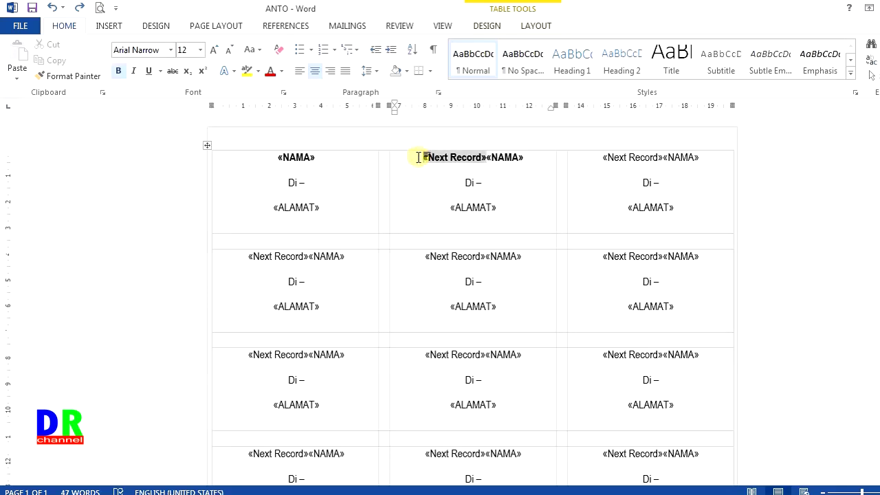
key(Return)
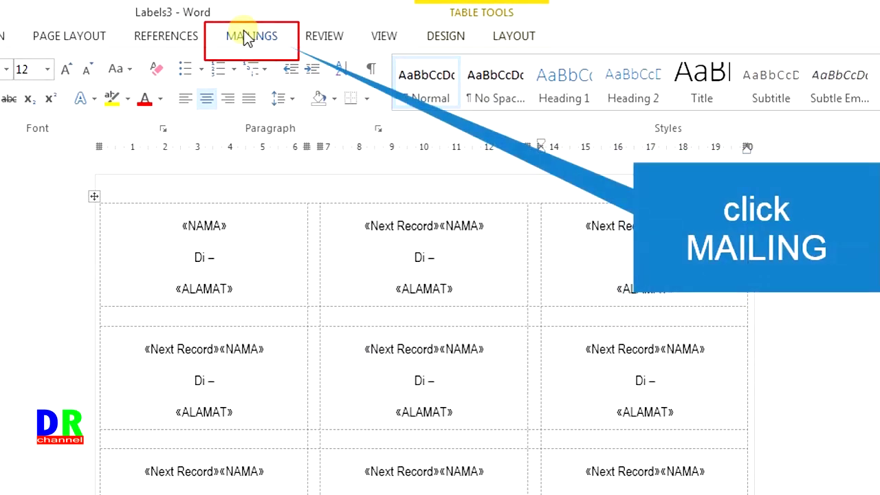
- Preview the merged names and addresses on the labels, then switch back to showing the merge fields
click(247, 37)
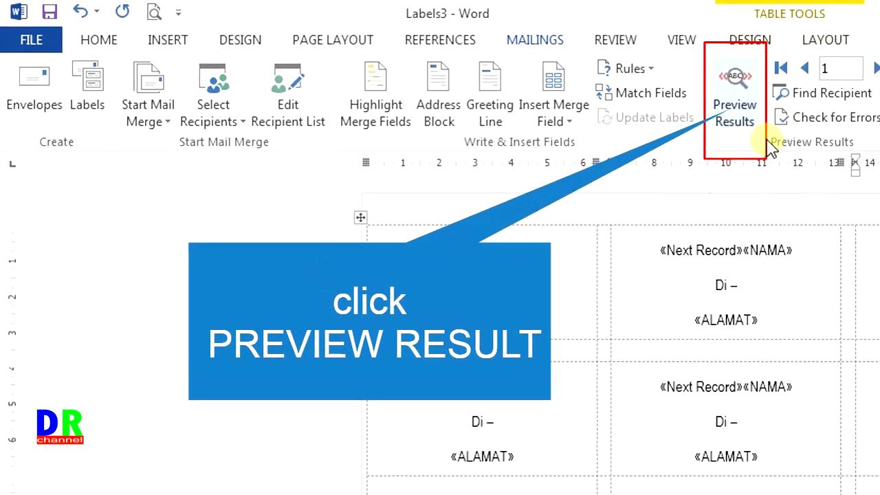
click(738, 80)
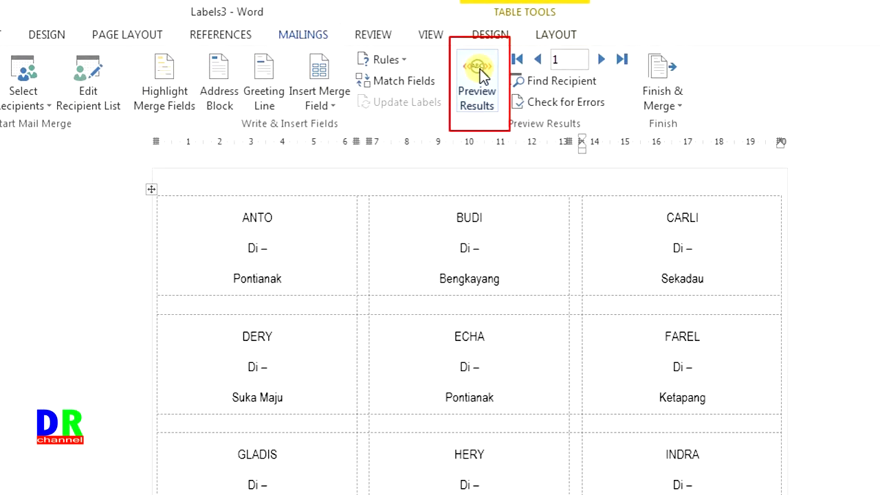
click(479, 76)
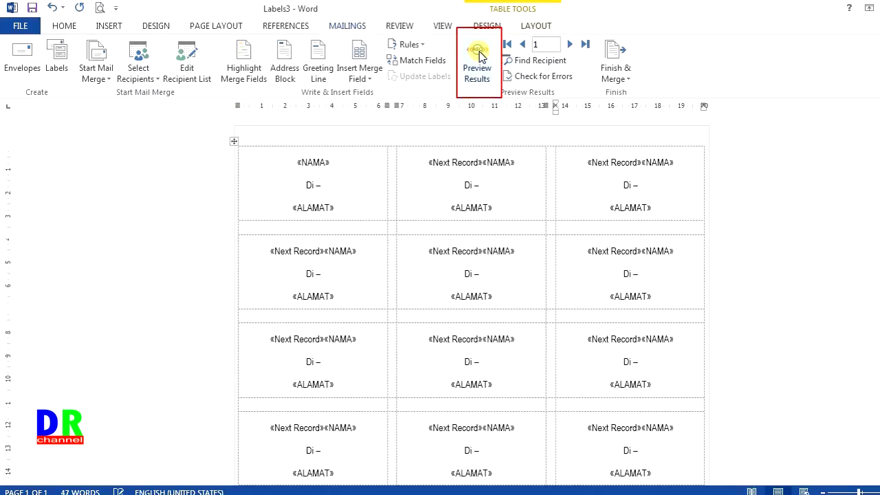
click(479, 56)
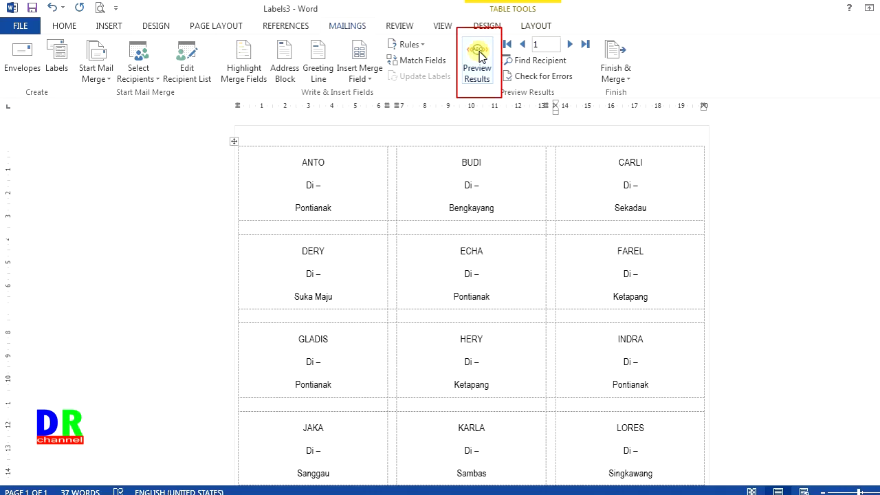
click(479, 55)
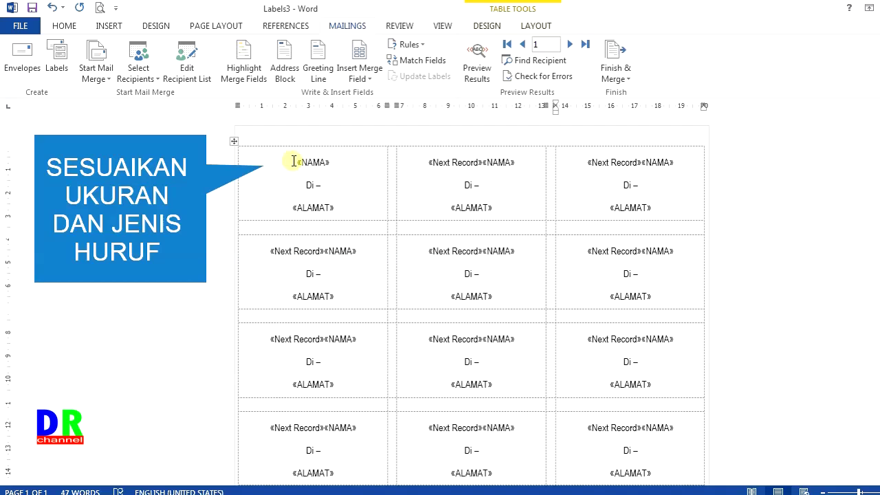
- Make the NAMA line bold in the first label and the Next Record and NAMA line bold in the second label
drag(294, 161, 350, 169)
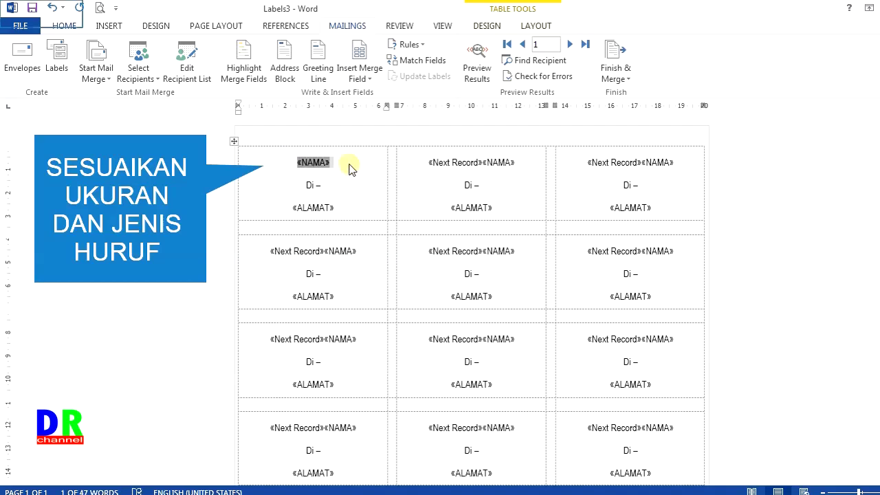
click(64, 26)
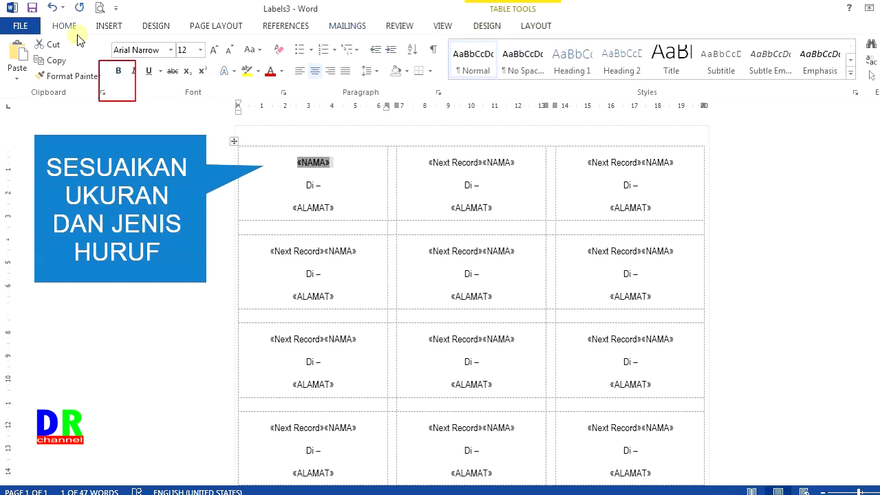
click(119, 71)
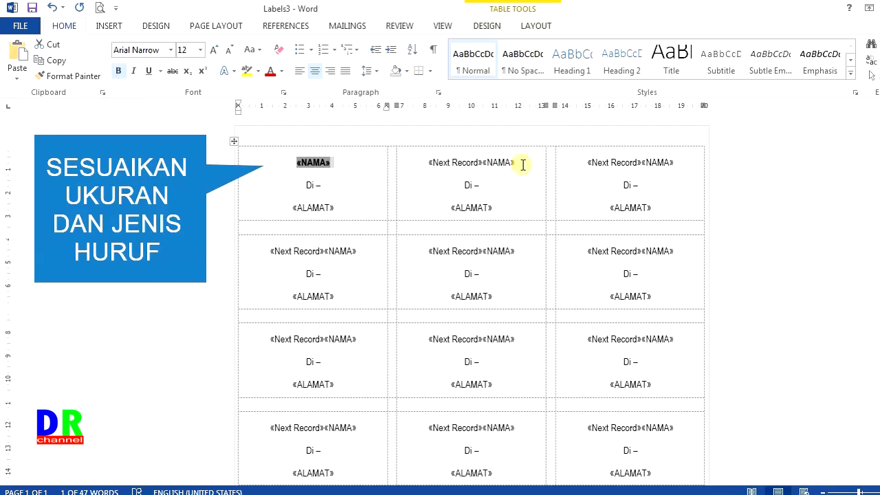
drag(523, 165, 428, 163)
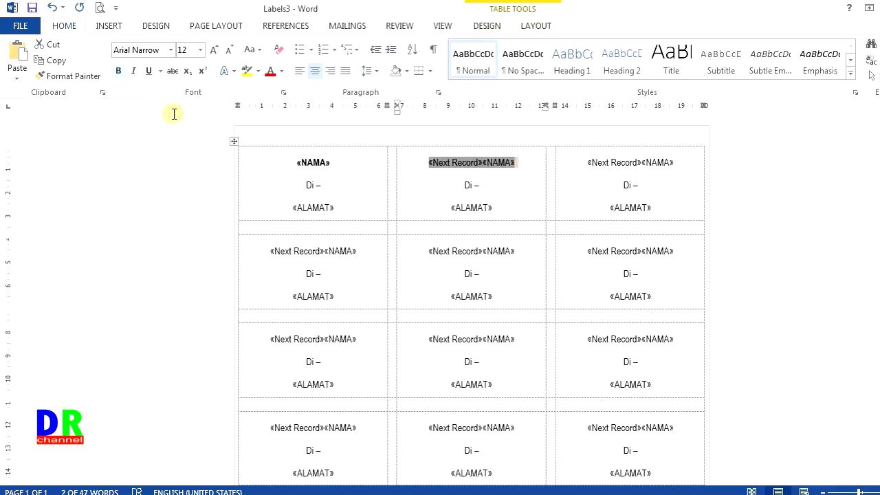
click(118, 74)
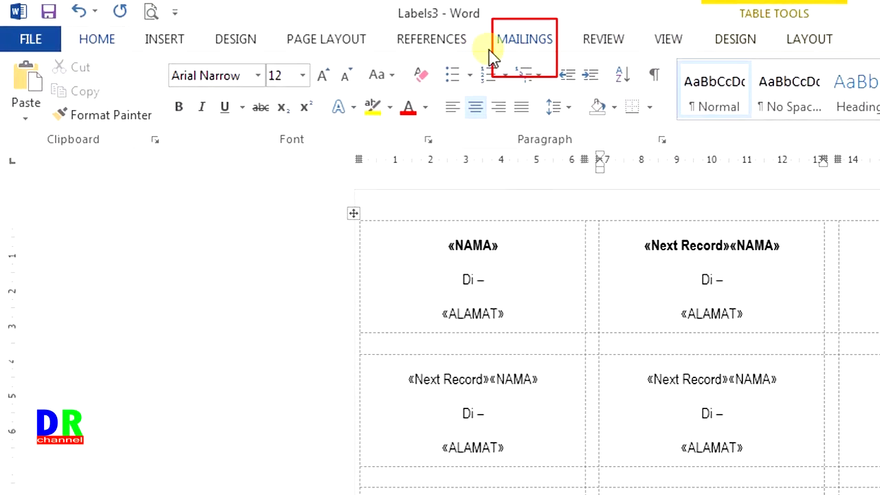
- Preview the merged names and addresses on the labels and merge all records to the printer
click(539, 47)
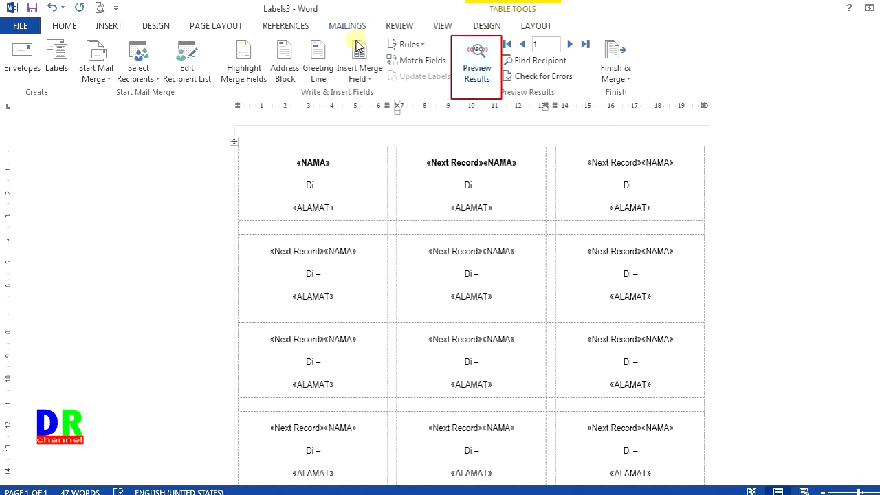
click(479, 54)
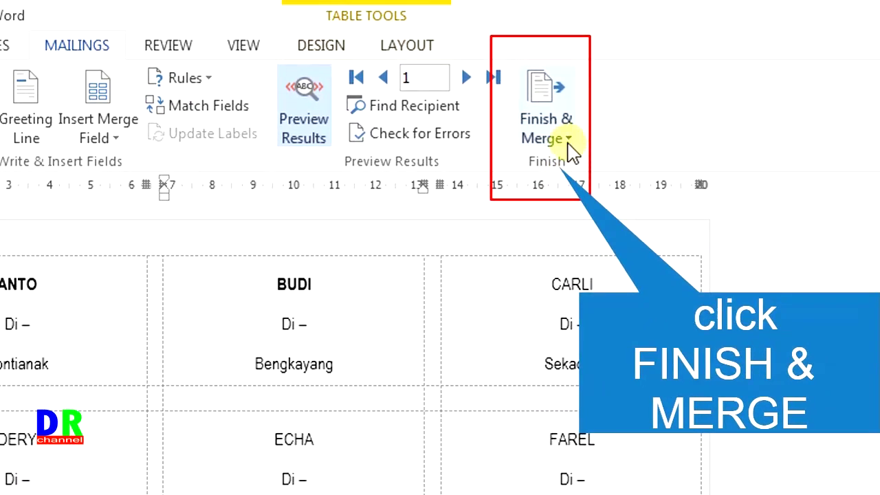
click(567, 137)
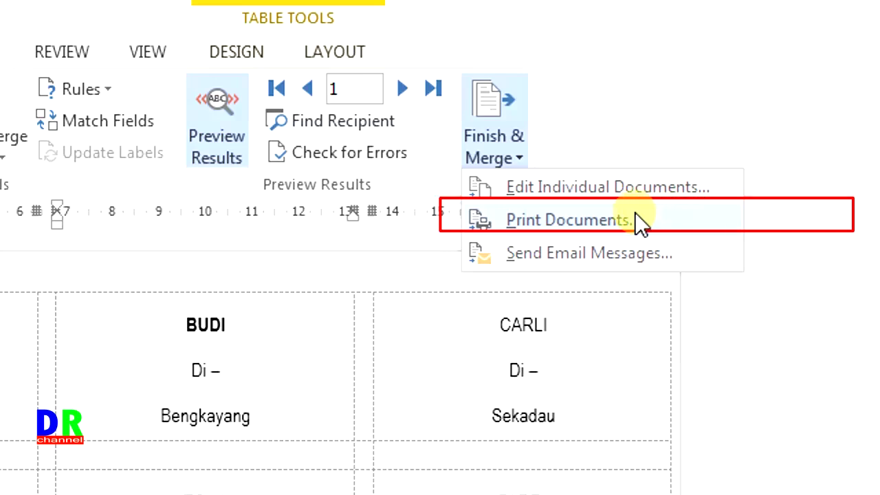
click(595, 213)
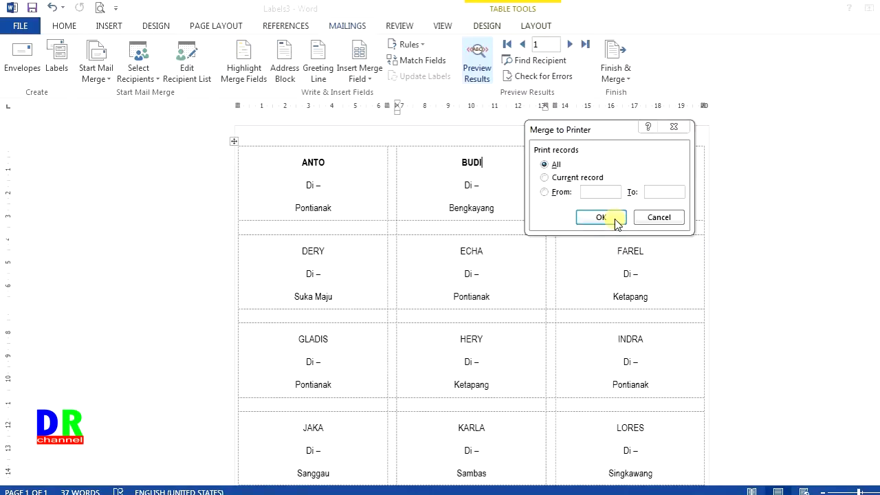
click(599, 218)
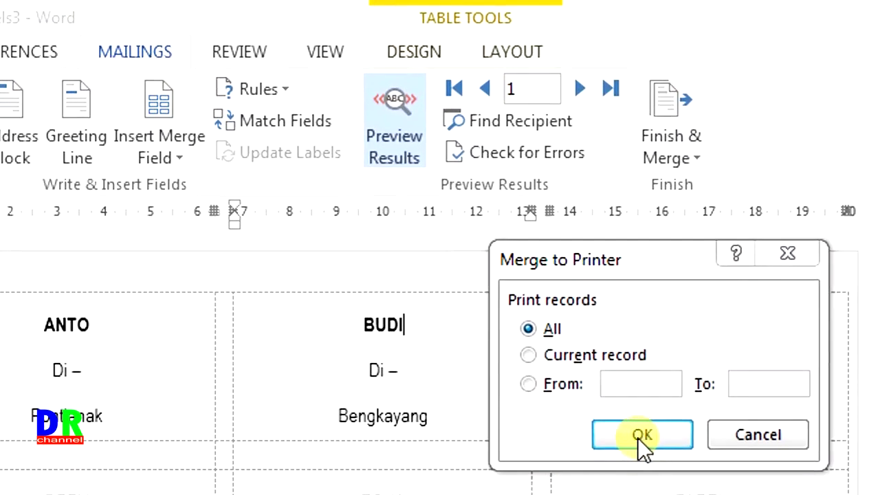
click(649, 431)
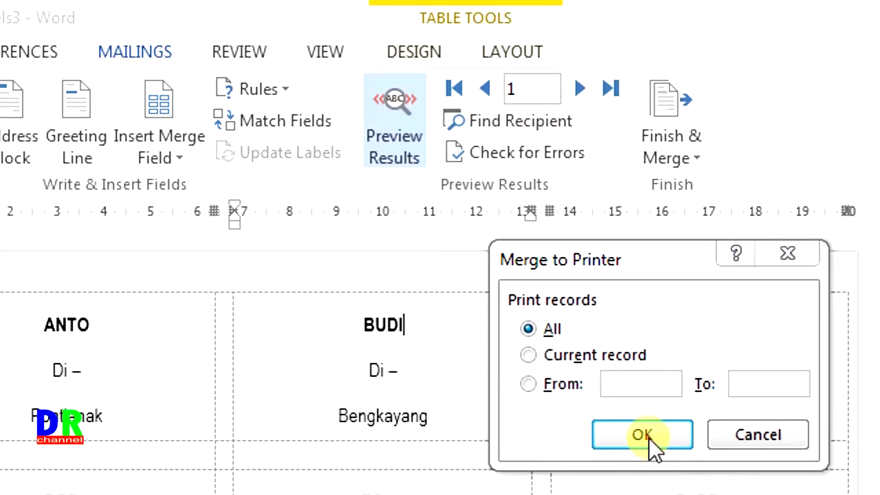